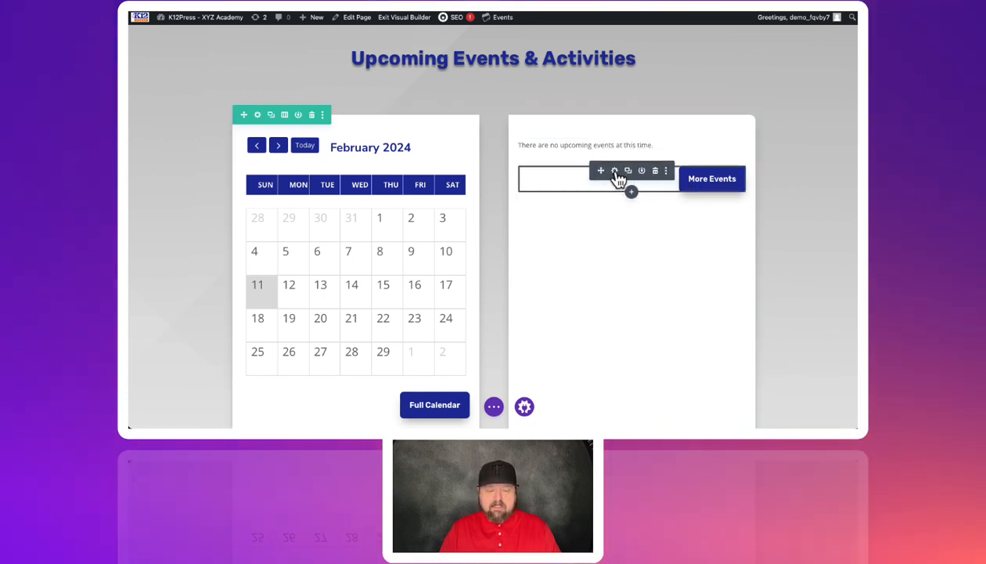
Step: Review the content and the custom button styling in the existing More Events button's settings, including its background color
left_click(615, 171)
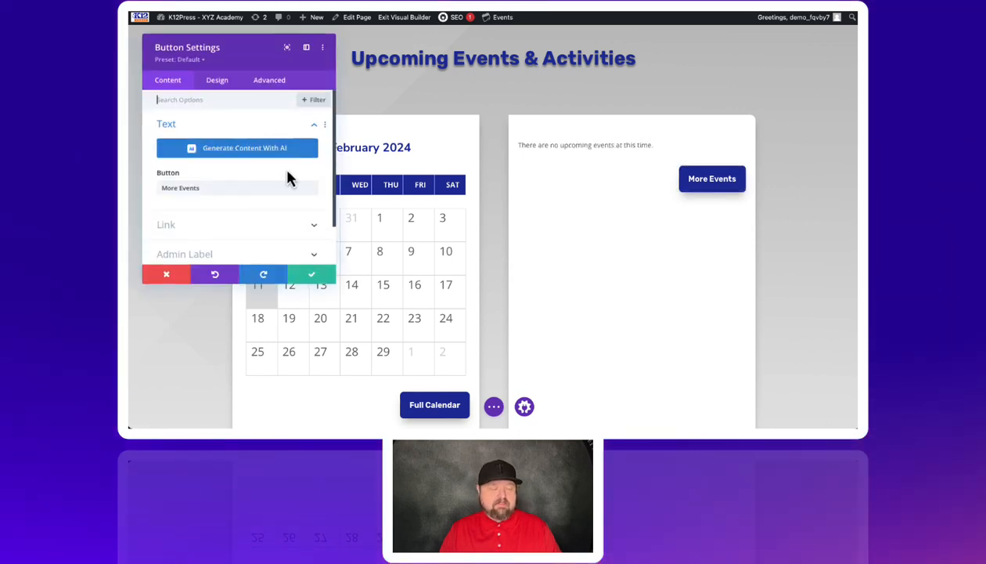
scroll(214, 212, "down", 2)
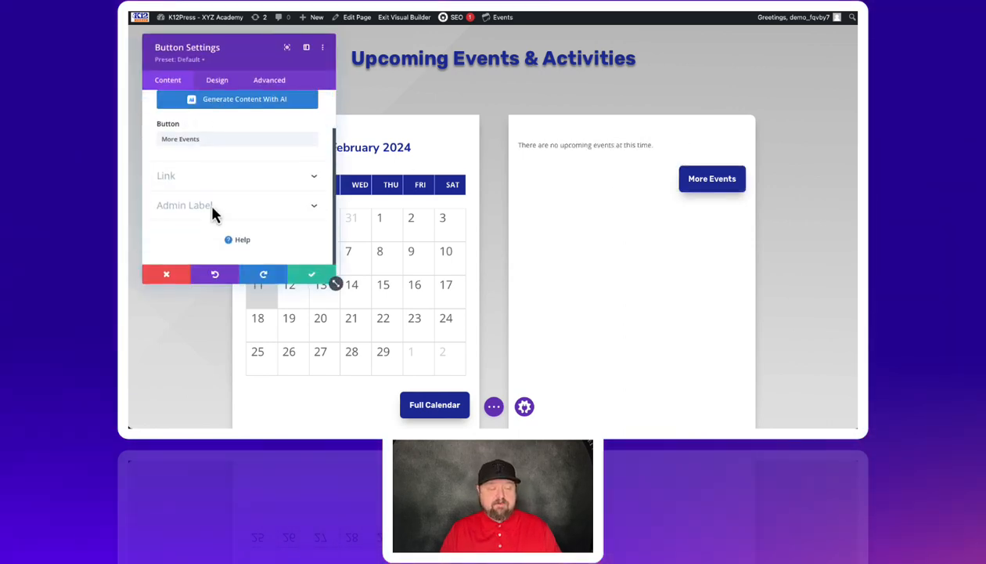
scroll(214, 208, "up", 2)
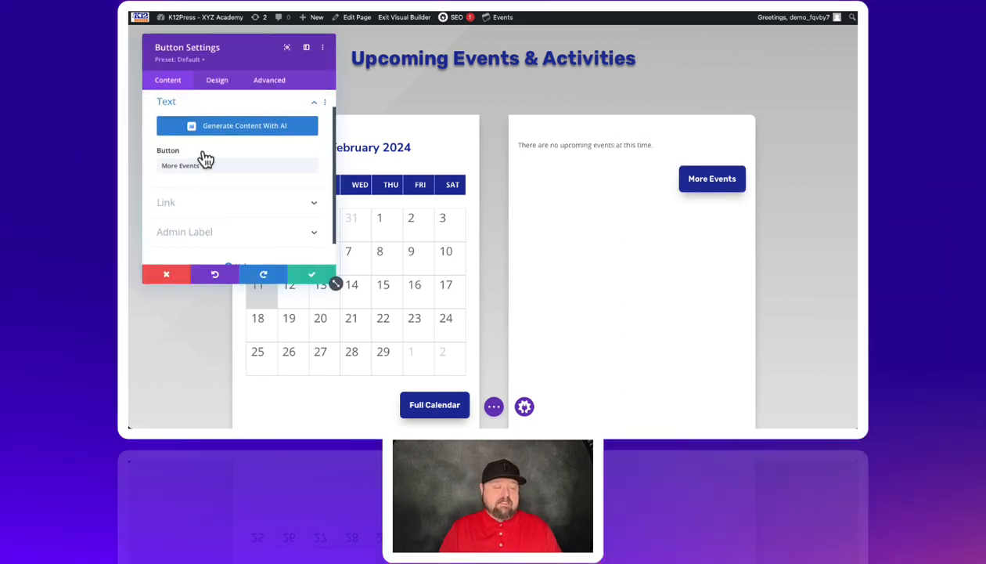
left_click(214, 82)
scroll(178, 149, "down", 3)
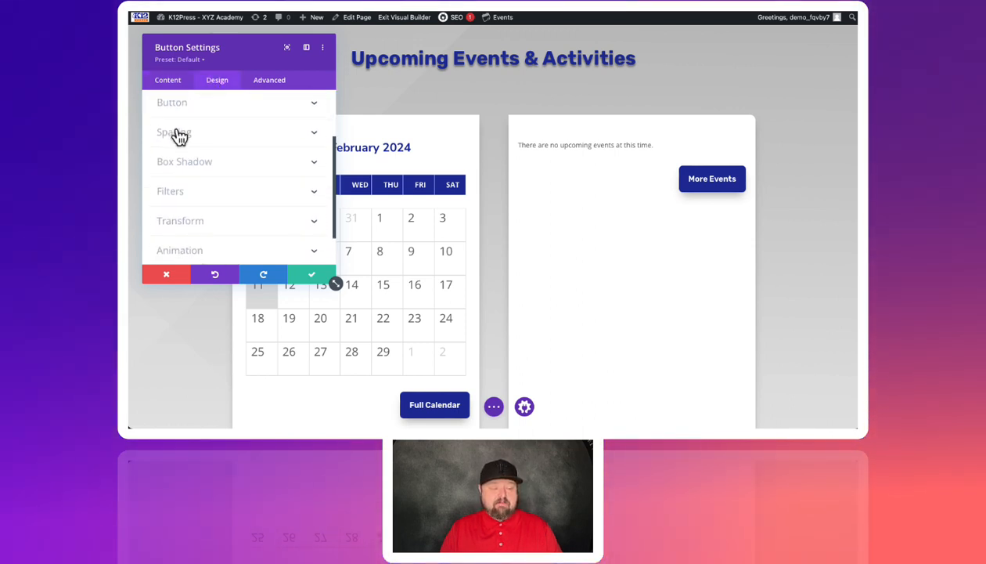
scroll(178, 137, "up", 1)
left_click(182, 129)
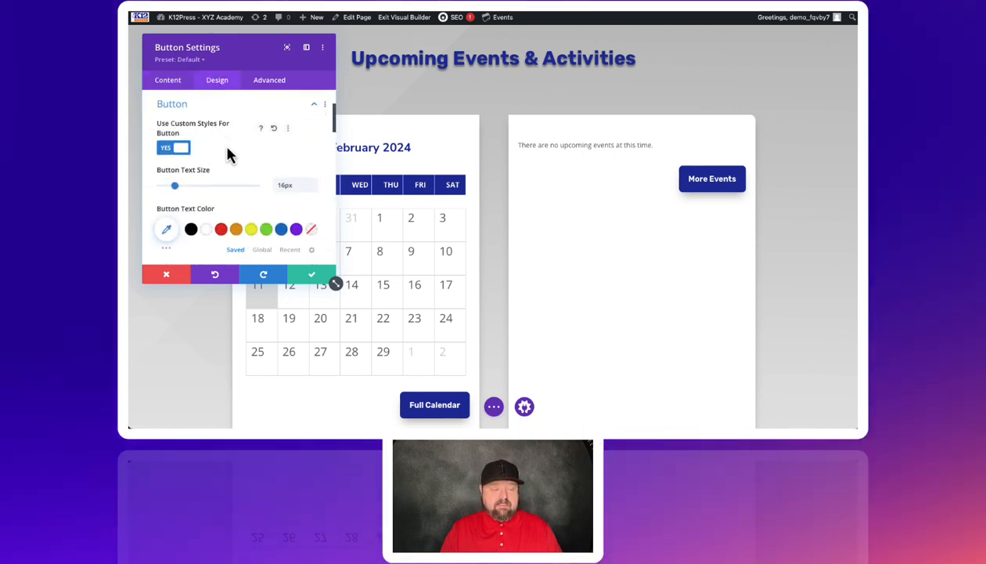
scroll(230, 154, "down", 1)
scroll(232, 169, "down", 2)
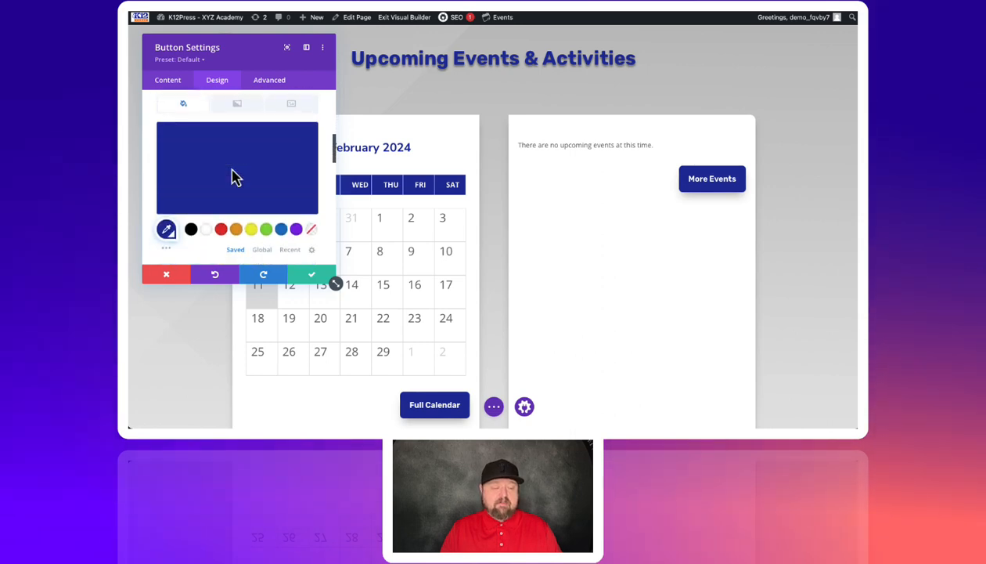
scroll(235, 161, "up", 1)
scroll(227, 200, "down", 1)
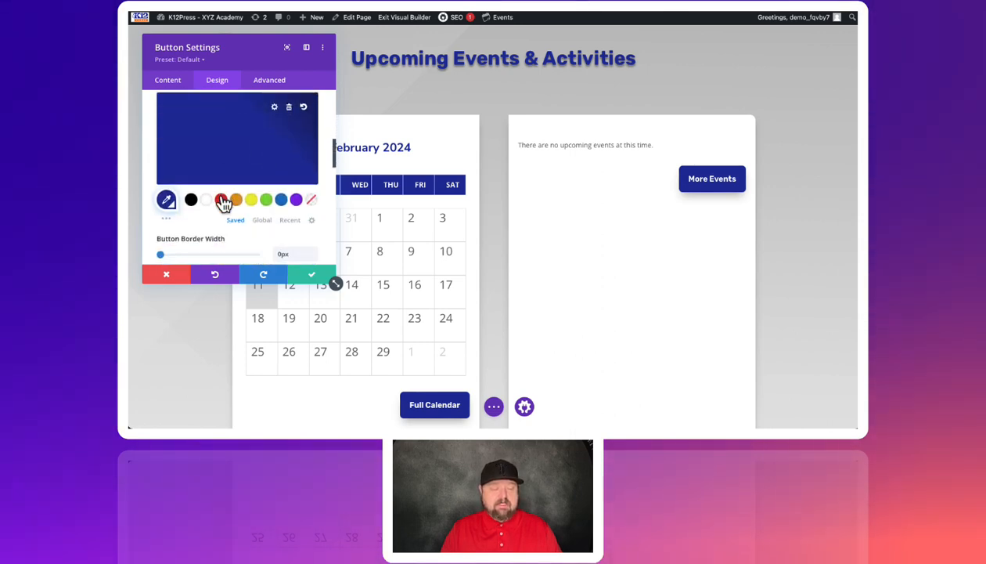
left_click(315, 275)
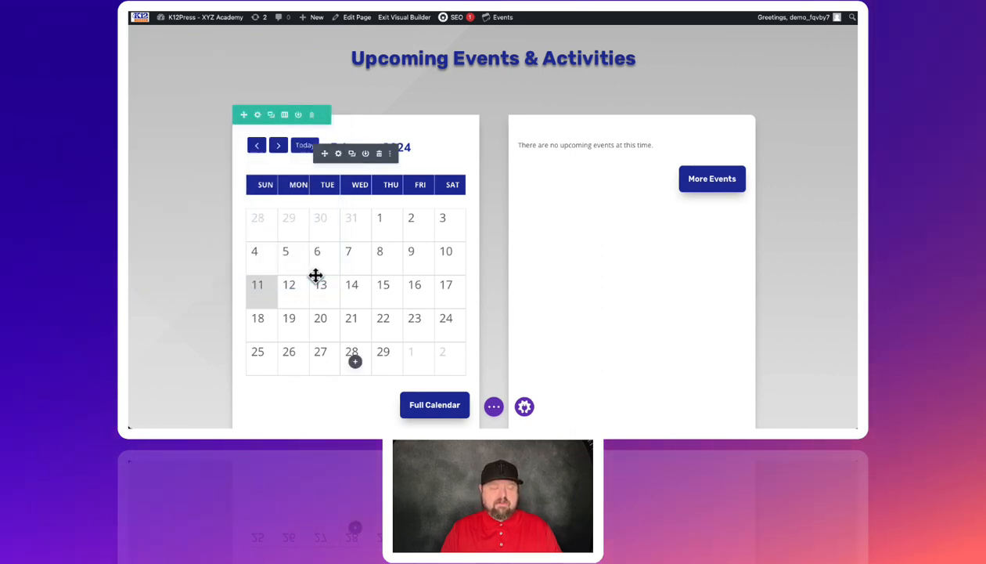
Step: Insert a new Button module directly below the existing More Events button in the upcoming events column
mouse_move(632, 194)
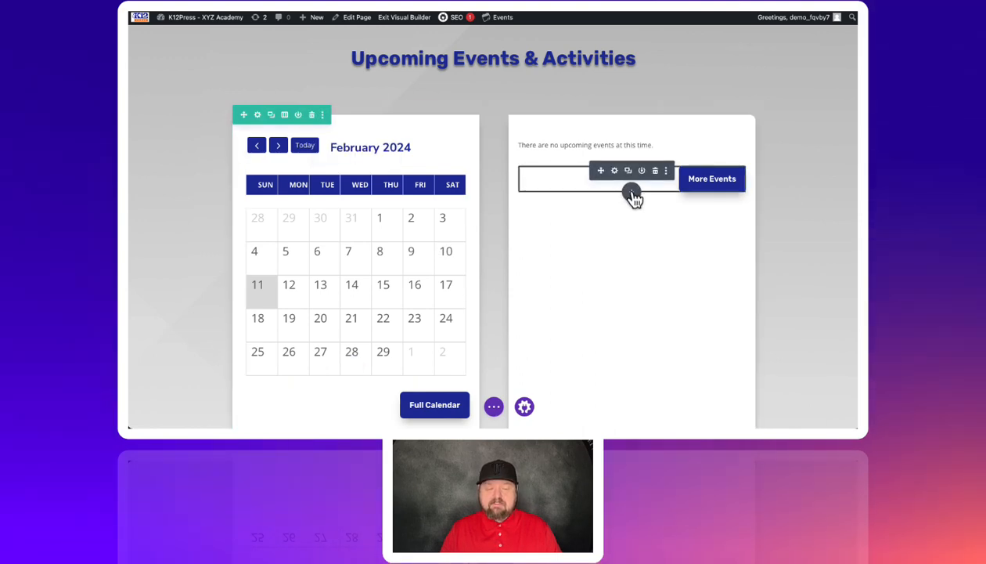
left_click(632, 194)
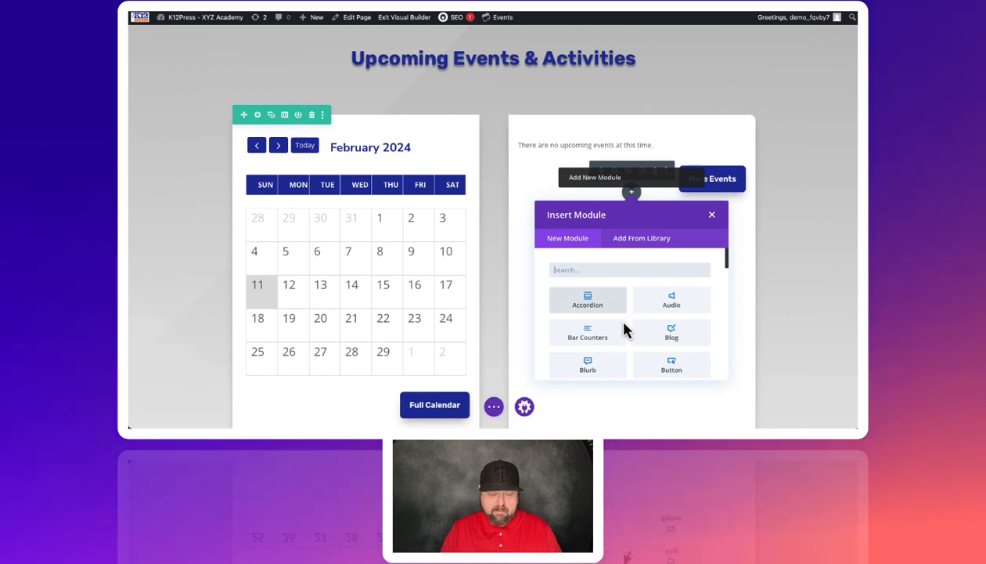
scroll(627, 331, "down", 2)
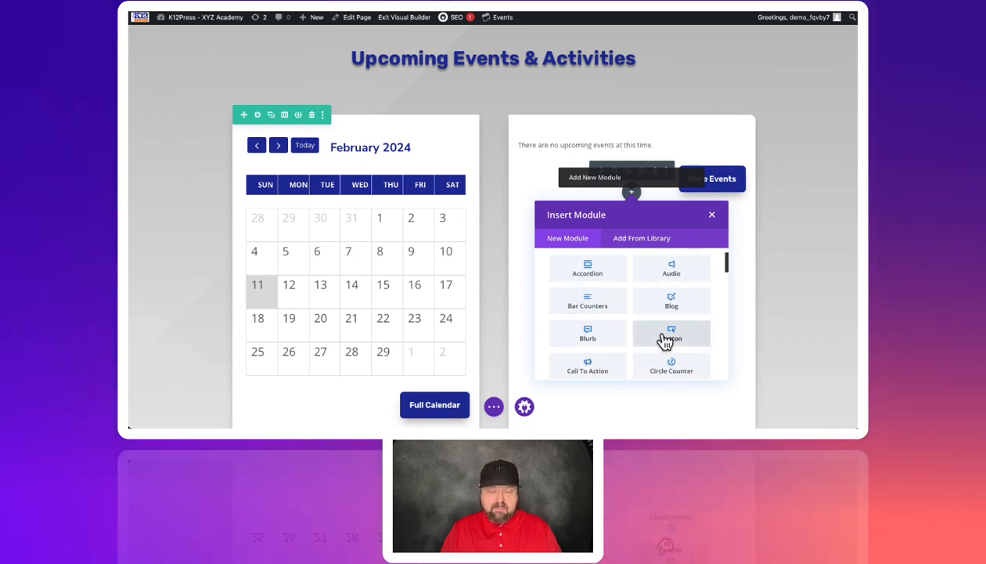
left_click(664, 337)
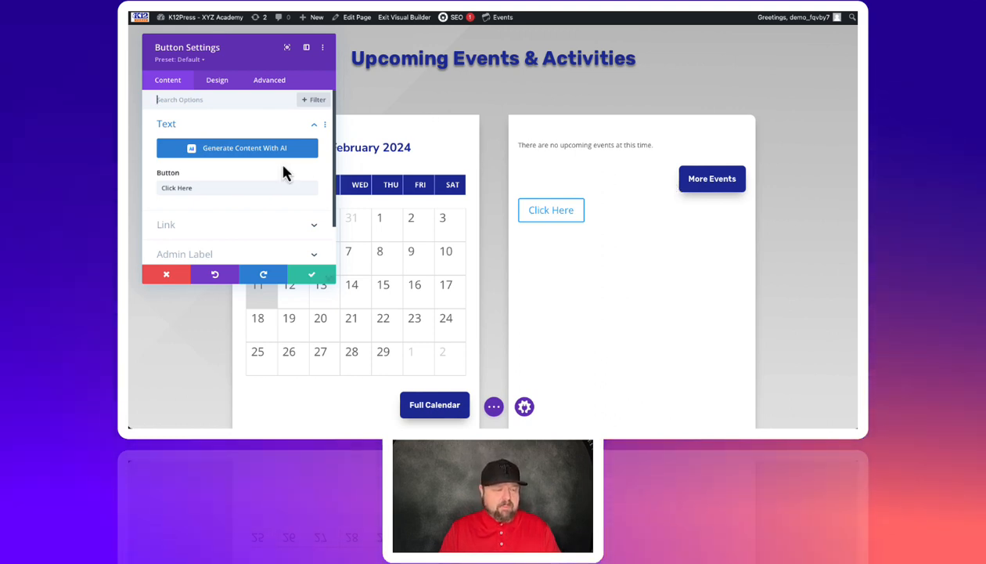
Step: Replace the new button's placeholder text with "More Events"
left_click_drag(214, 184, 148, 186)
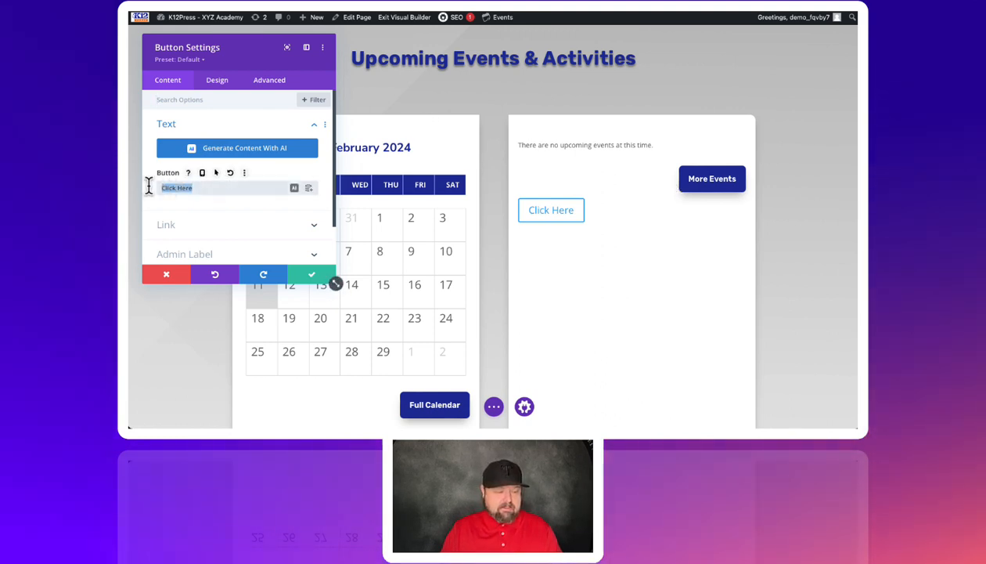
type("More Eve")
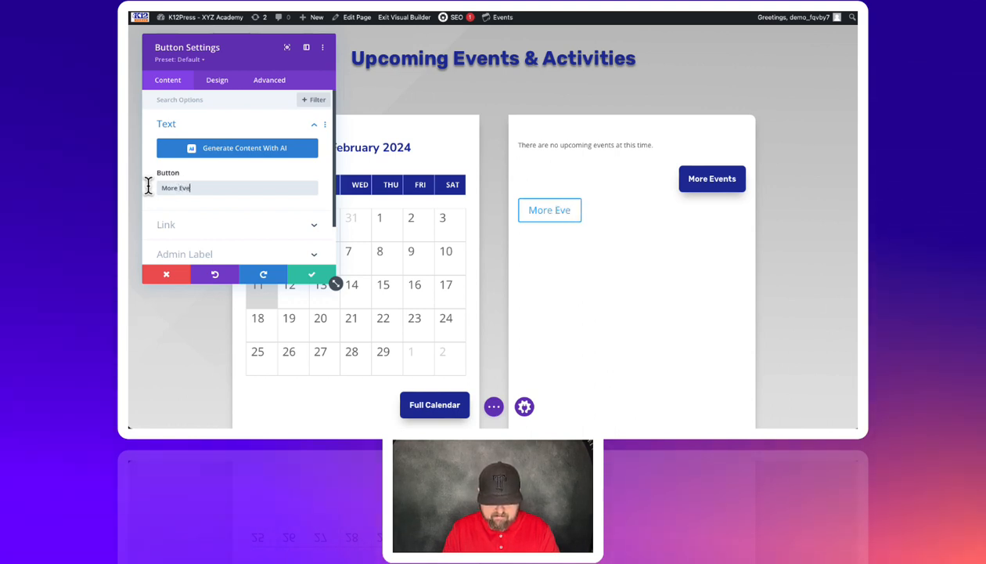
type("nt")
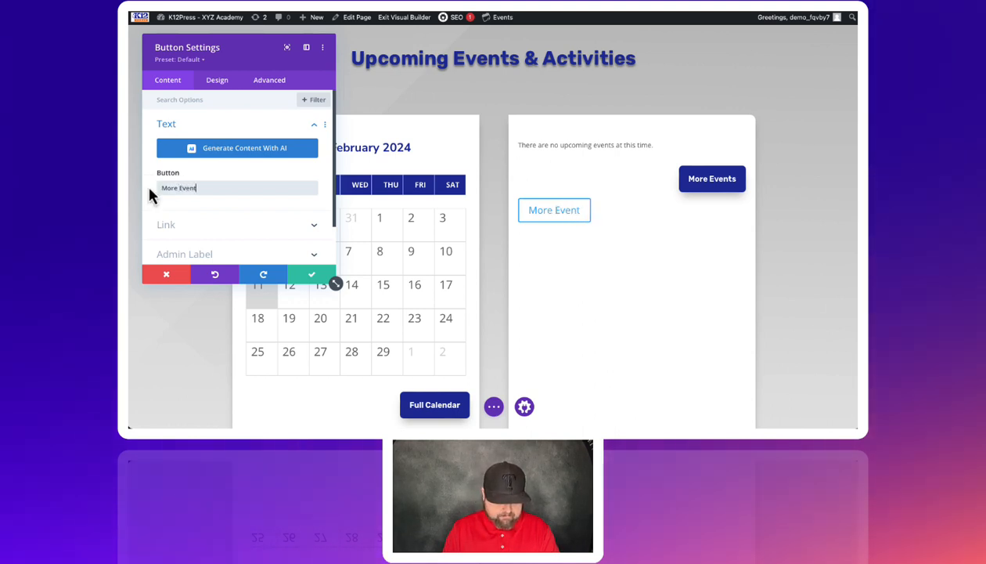
type("s")
Step: Set the new button's link URL to the placeholder "#"
left_click(180, 226)
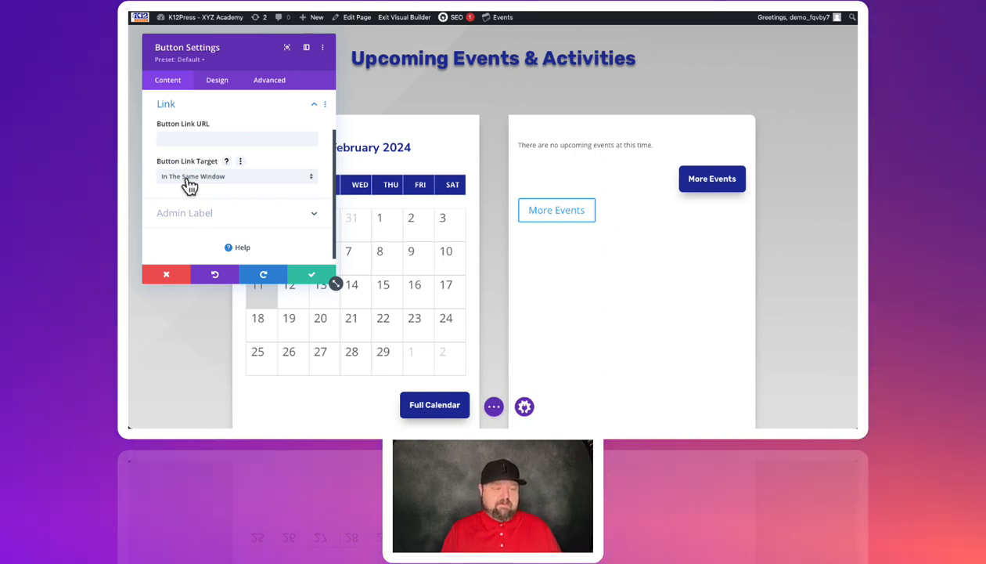
left_click(181, 141)
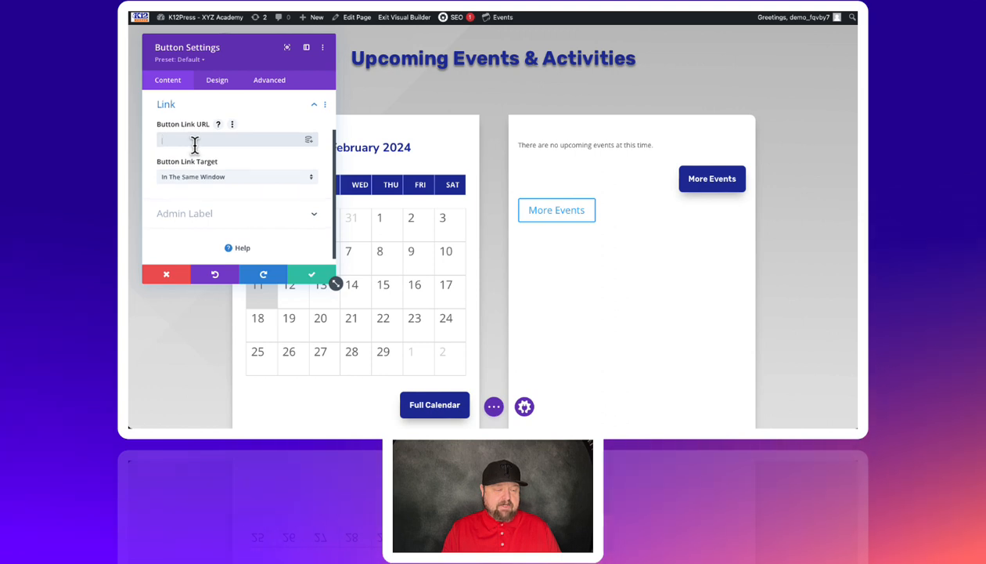
scroll(195, 146, "up", 1)
type("#")
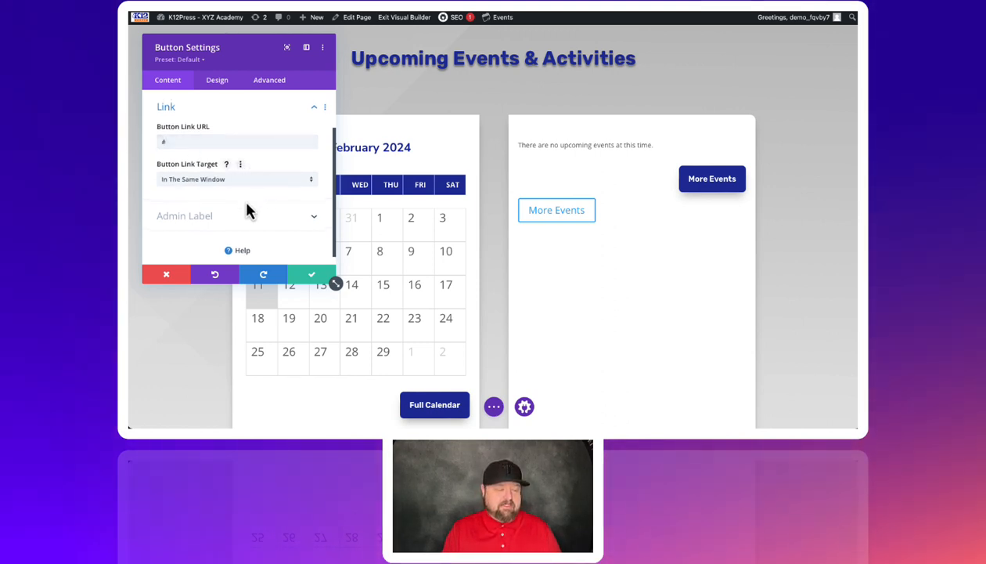
scroll(243, 200, "up", 3)
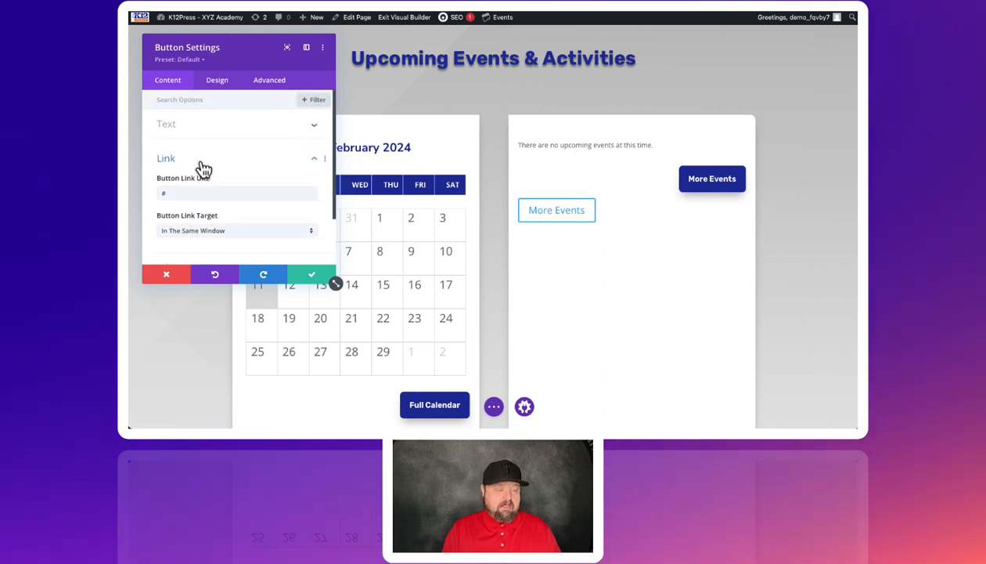
left_click(172, 129)
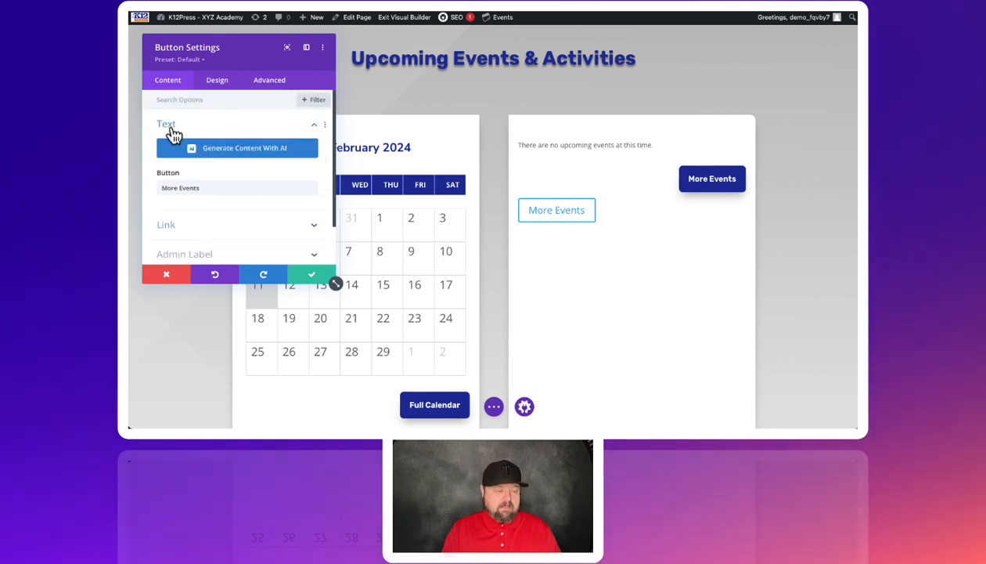
Step: Enable custom styles for the new button and set its text color to white (#FFFFFF)
left_click(223, 84)
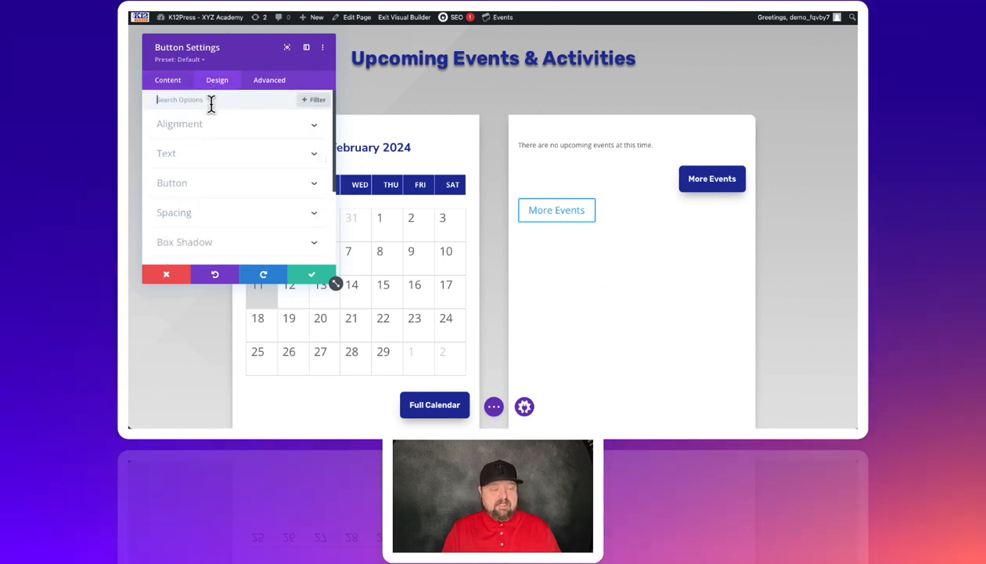
left_click(182, 188)
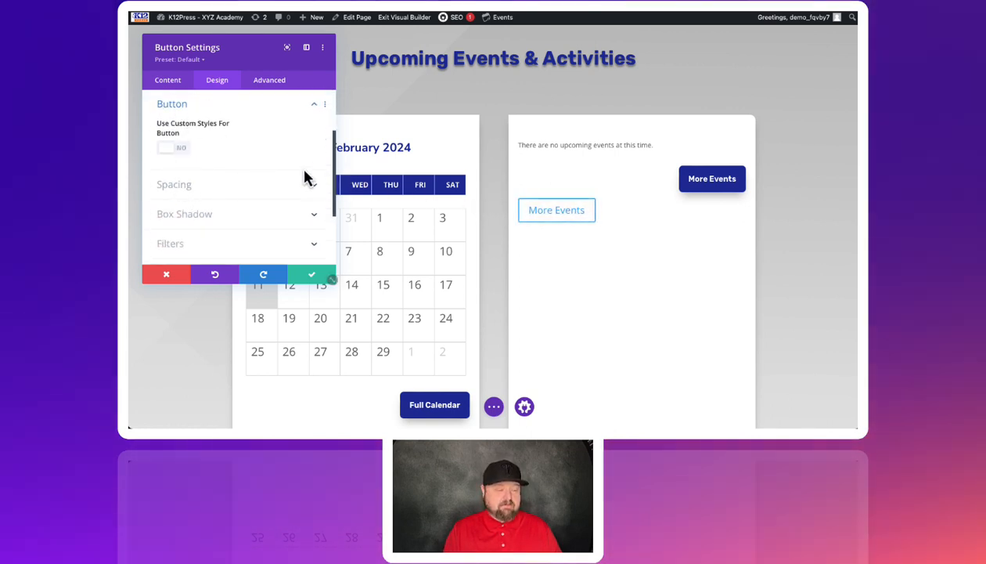
left_click(170, 151)
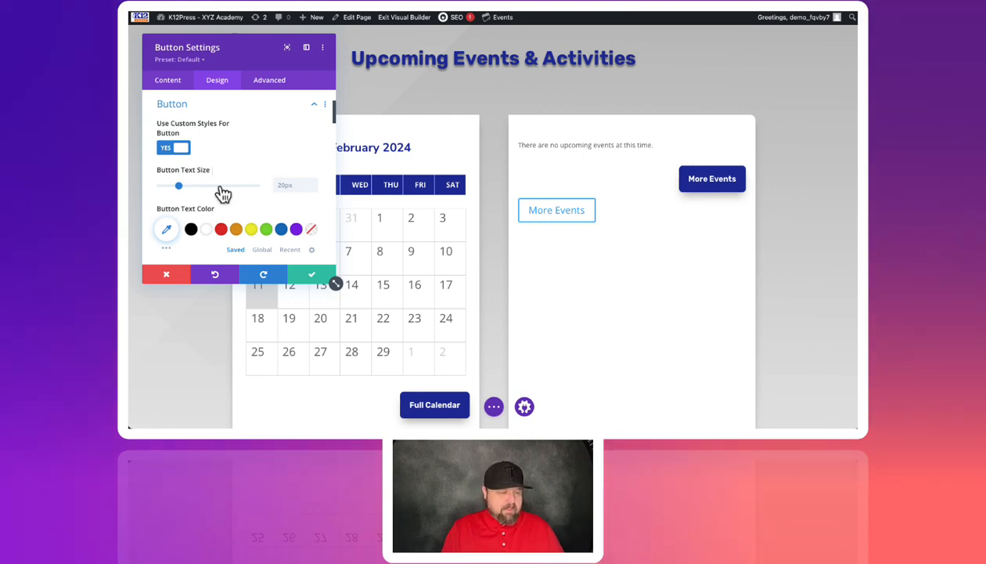
scroll(210, 206, "down", 1)
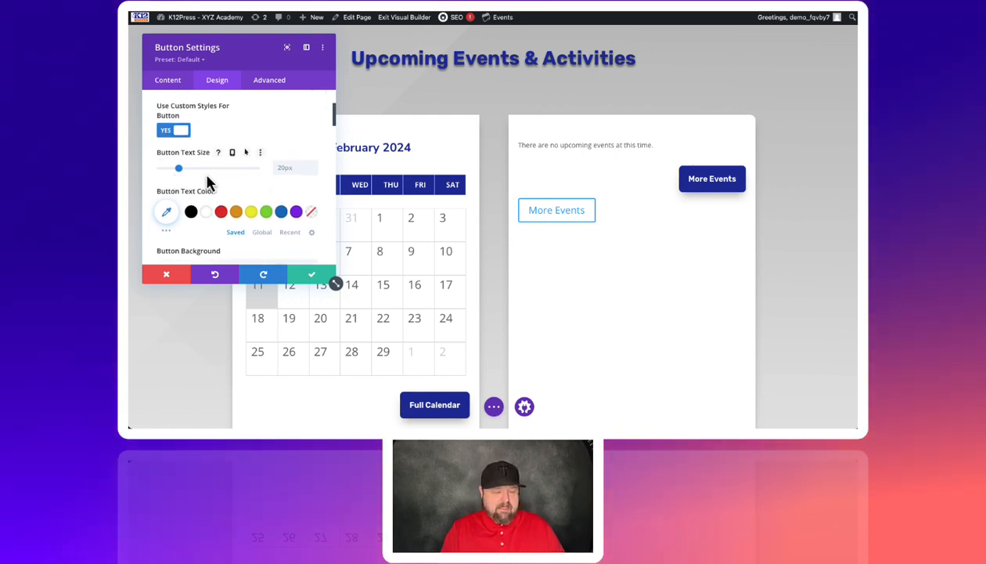
scroll(210, 188, "down", 1)
left_click(209, 193)
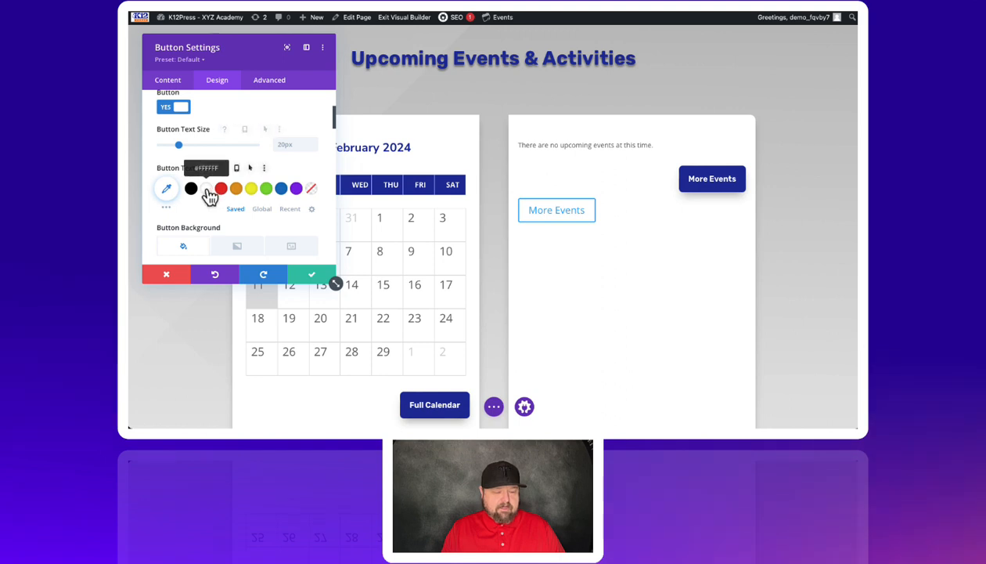
Step: Add a background gradient to the new button
scroll(215, 194, "down", 2)
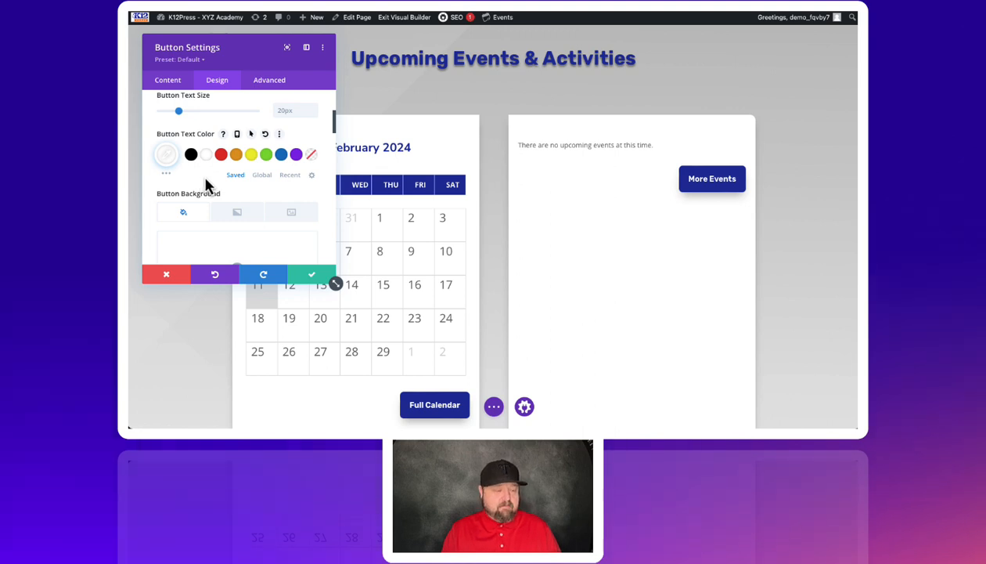
scroll(205, 185, "down", 2)
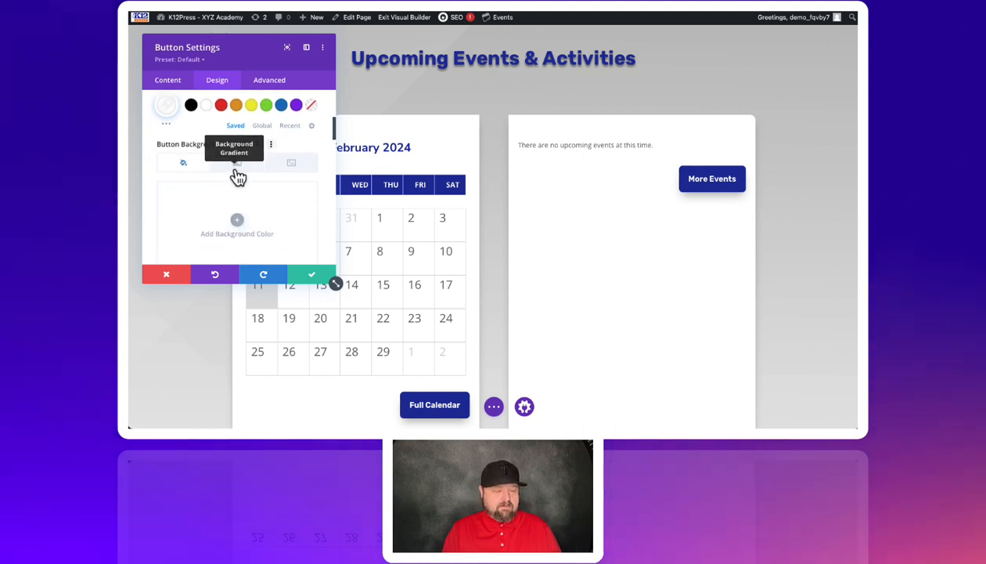
left_click(236, 166)
scroll(239, 189, "down", 1)
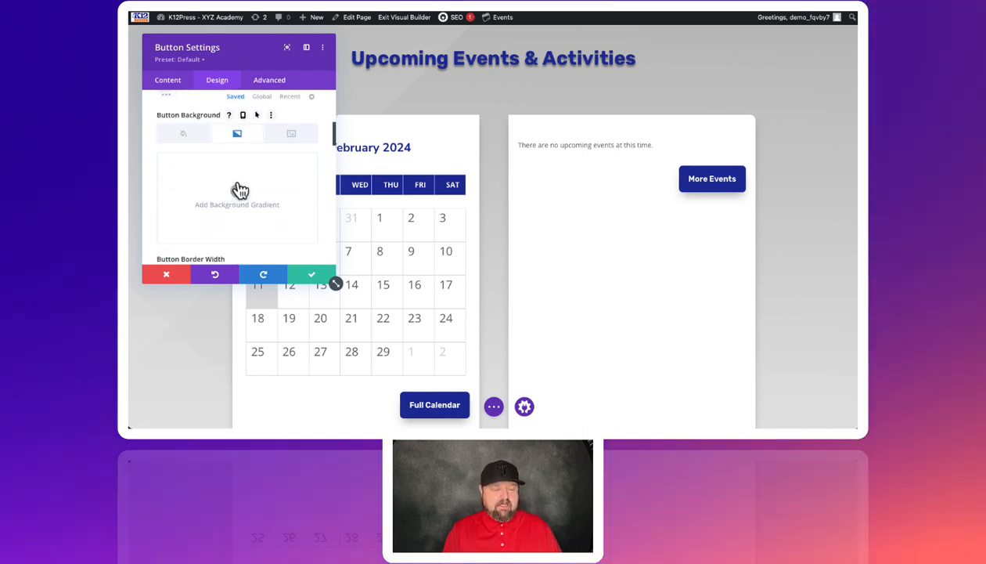
left_click(238, 192)
Step: Set the button gradient's end stop to the last dark blue global color
scroll(222, 193, "down", 3)
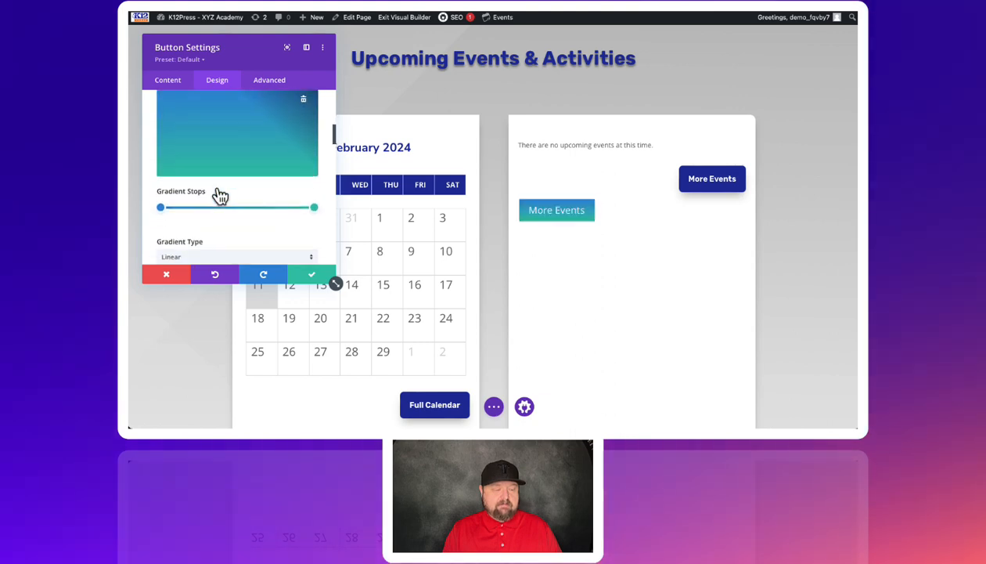
left_click(314, 197)
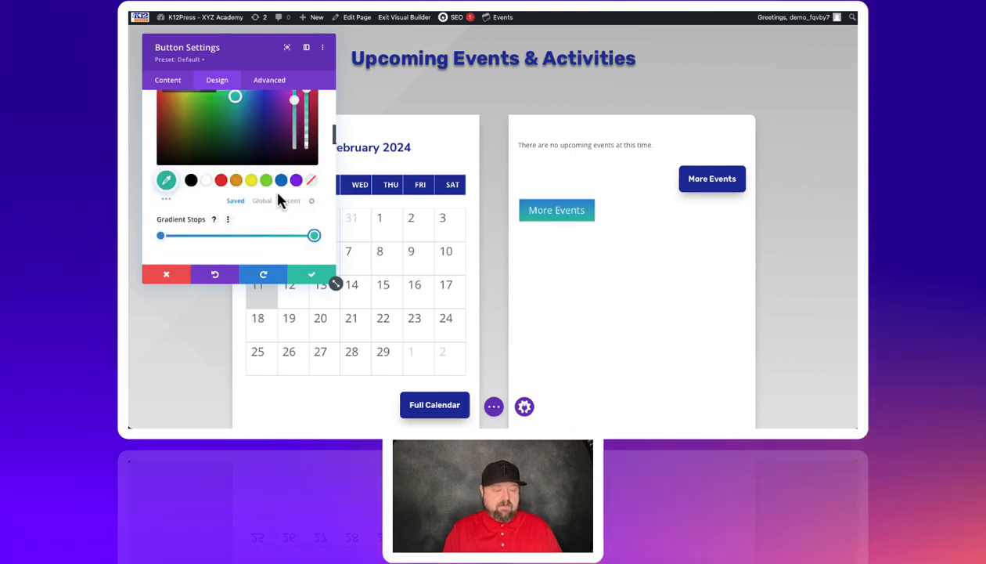
left_click(263, 201)
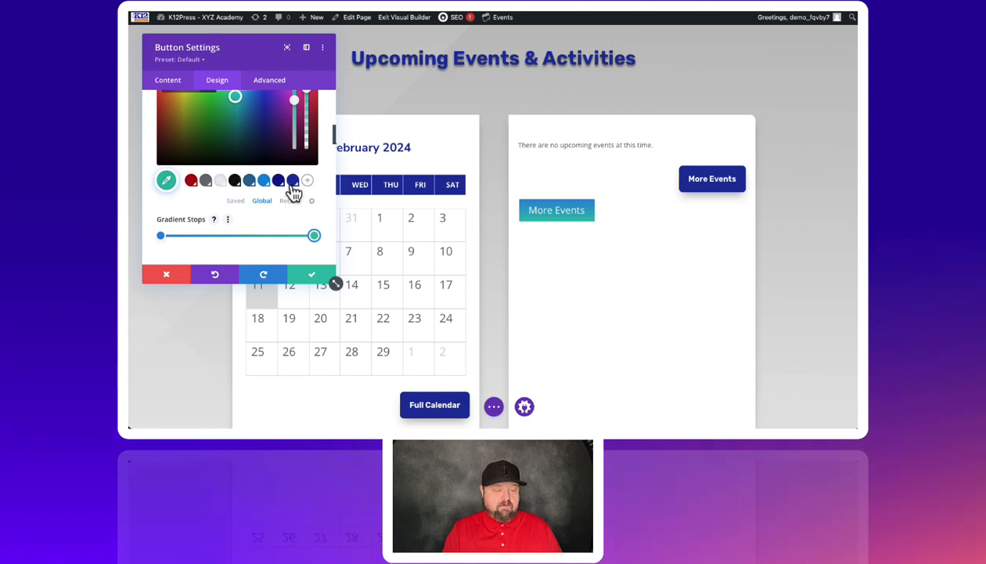
left_click(293, 183)
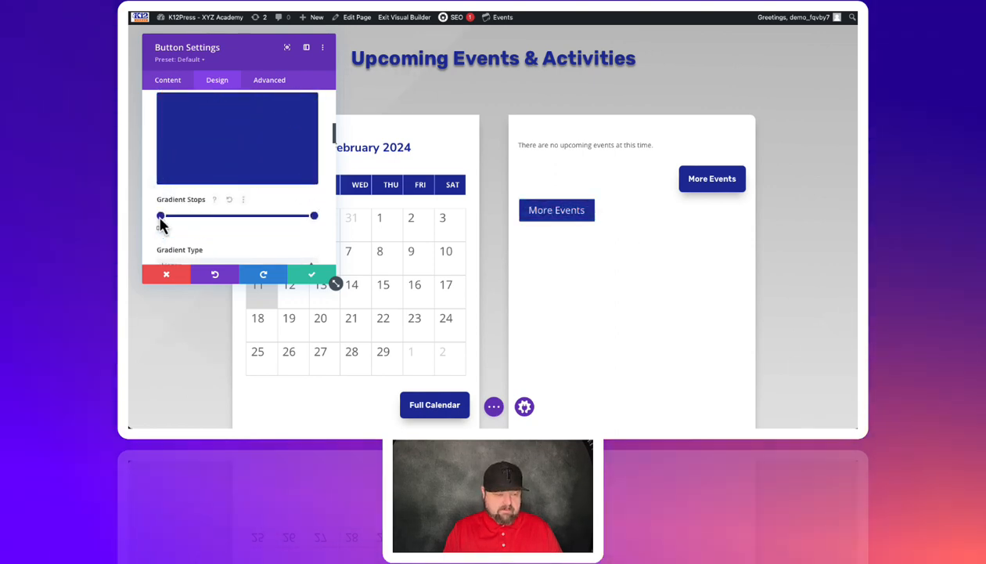
Step: Set the button gradient's start stop to the saved blue color #0c71c3
left_click(161, 217)
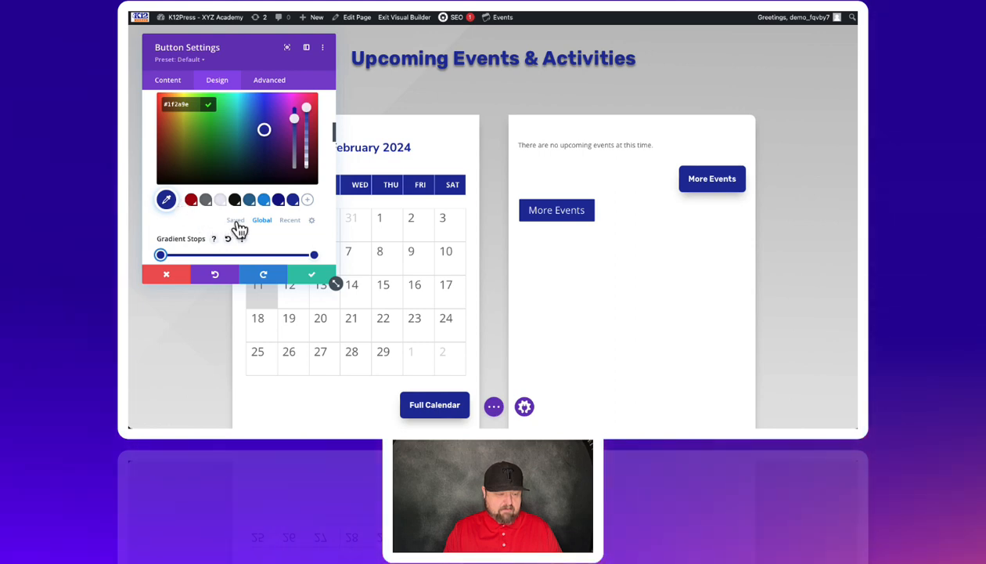
left_click(235, 220)
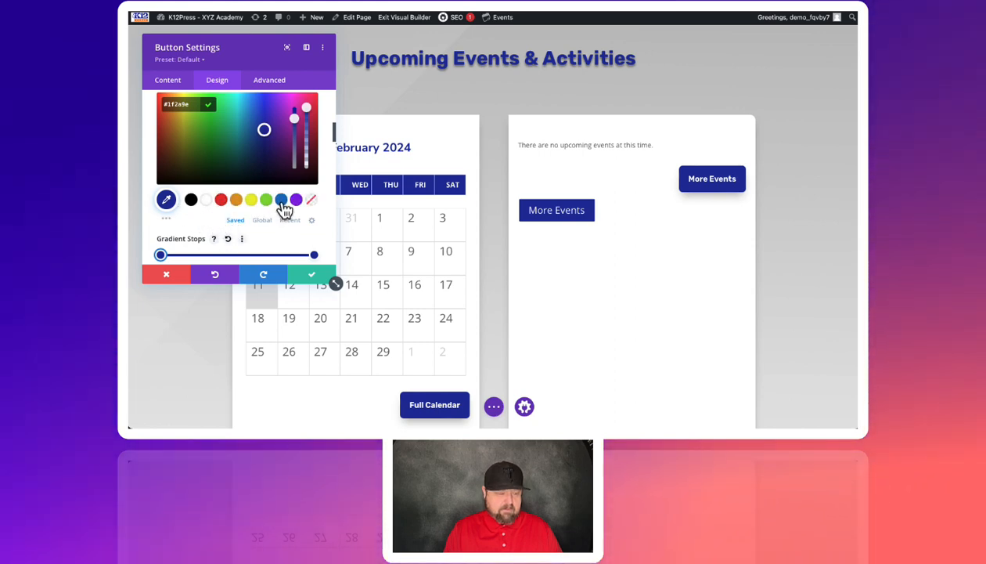
left_click(281, 202)
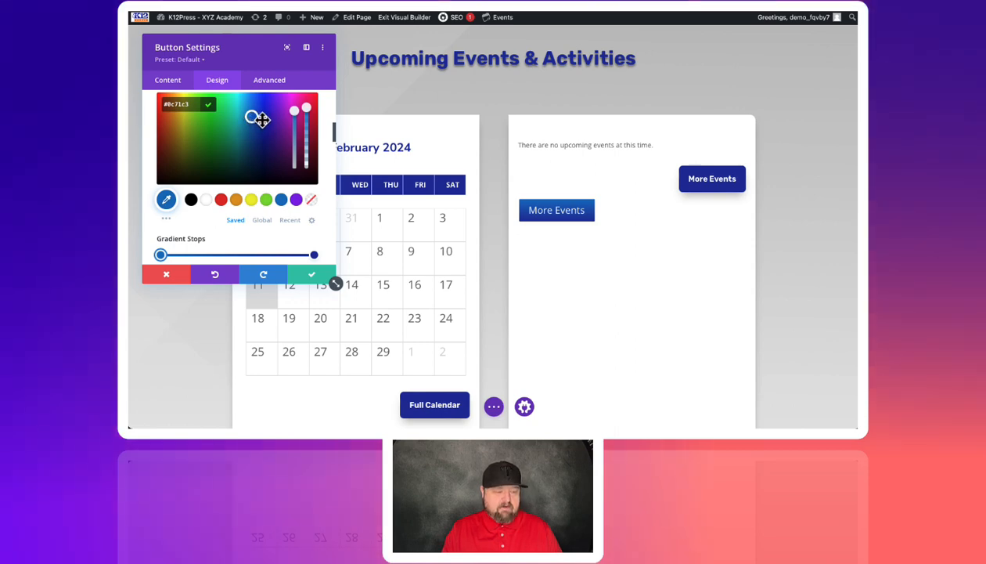
Step: Lighten the button gradient's start stop to #4d59c1 and move both gradient stops close together around the middle
left_click_drag(261, 119, 266, 117)
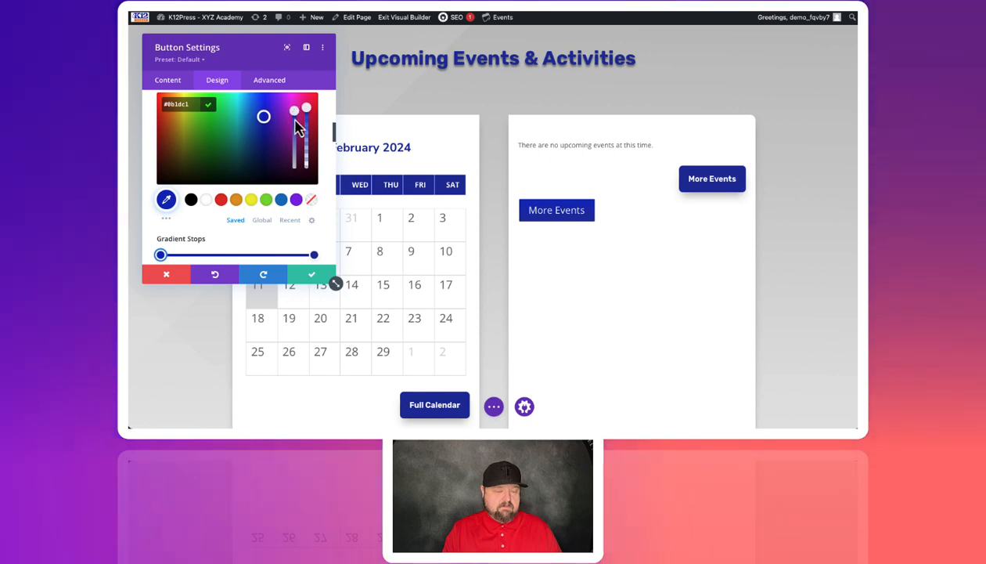
mouse_move(295, 120)
left_mouse_down()
mouse_move(297, 145)
mouse_move(295, 131)
left_mouse_up()
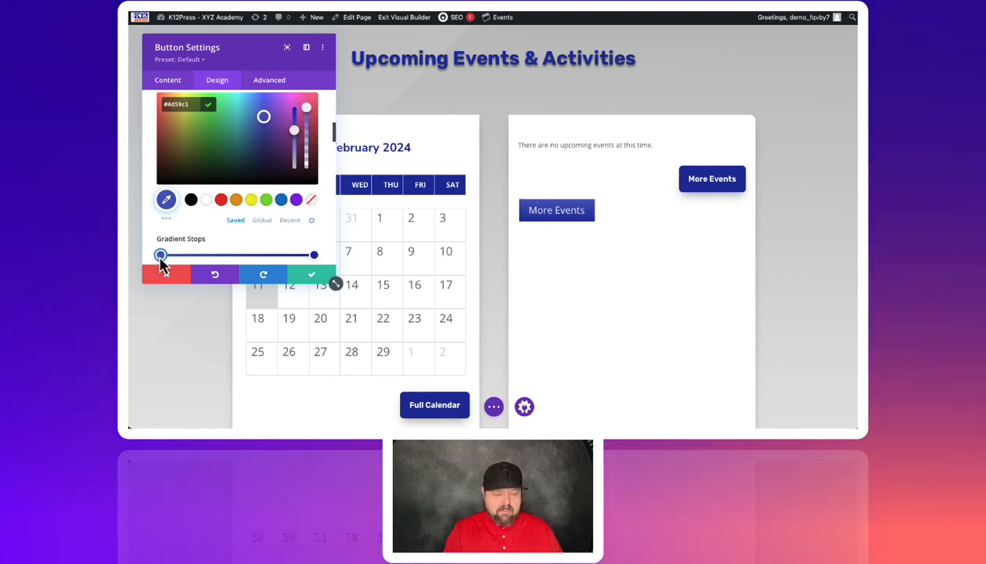
left_click_drag(171, 259, 223, 262)
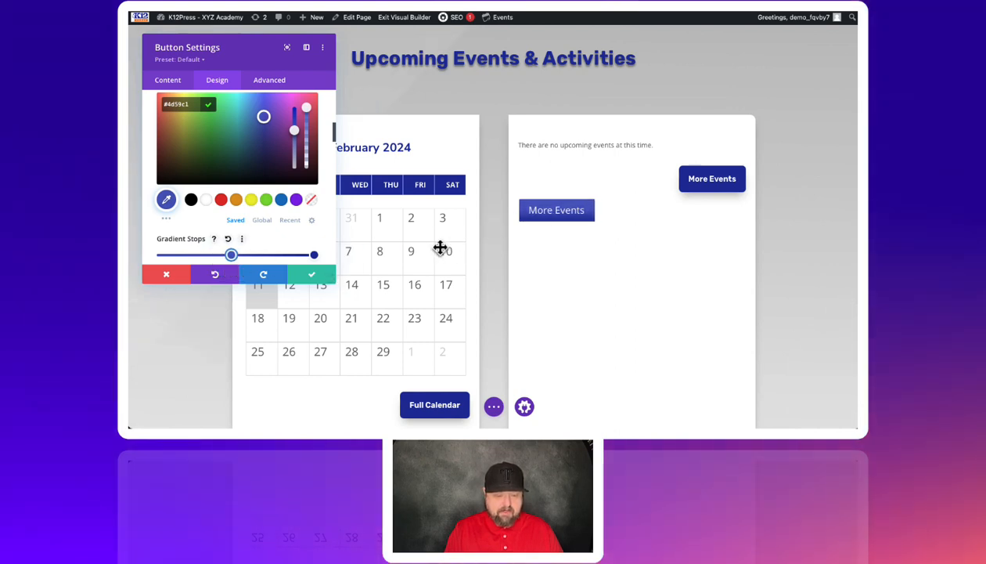
left_click_drag(315, 257, 290, 257)
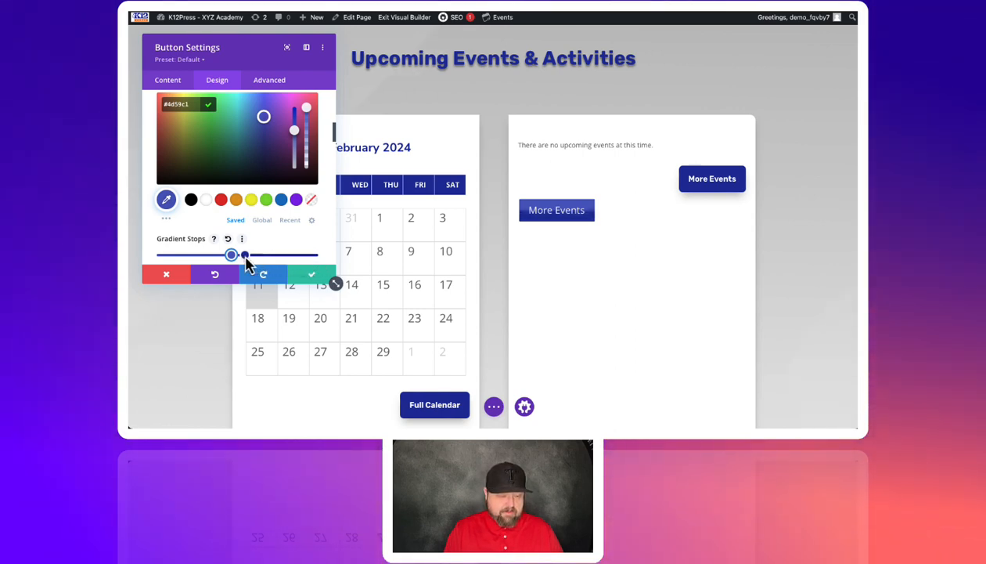
left_click(245, 255)
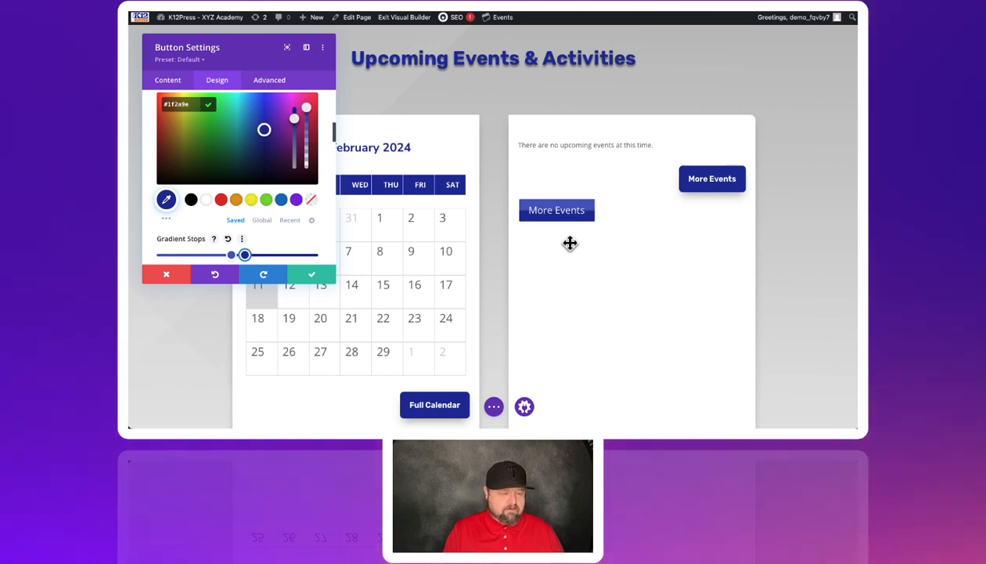
Step: Review the button's gradient color, stops, type, direction, repeat and unit options
scroll(202, 236, "down", 2)
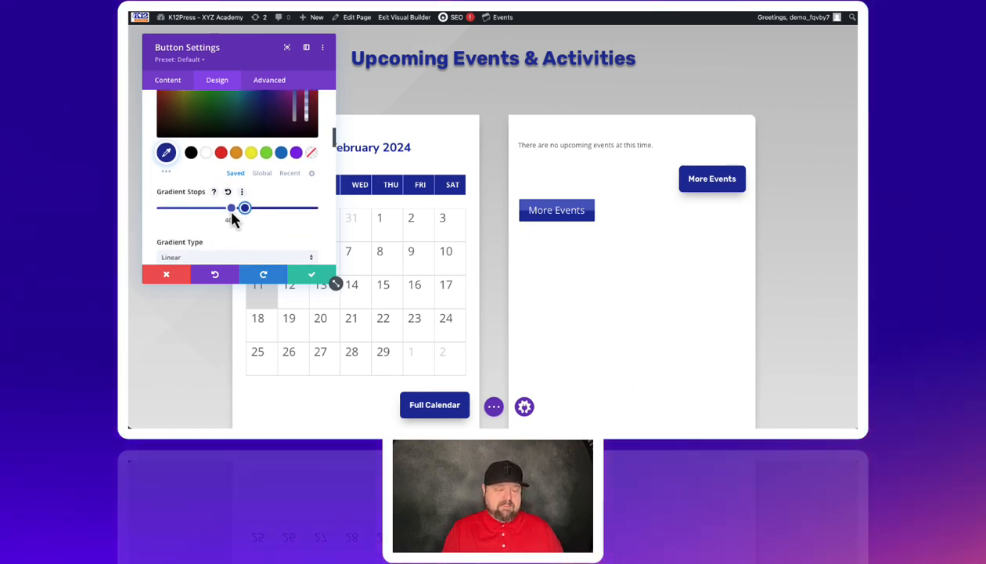
left_click(165, 208)
scroll(202, 215, "down", 2)
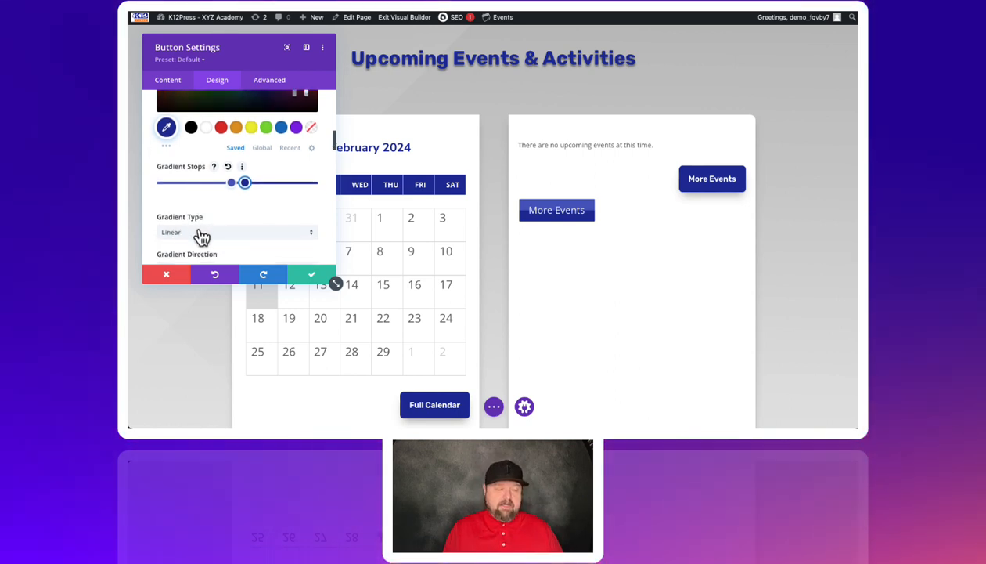
scroll(202, 236, "down", 2)
scroll(202, 236, "down", 1)
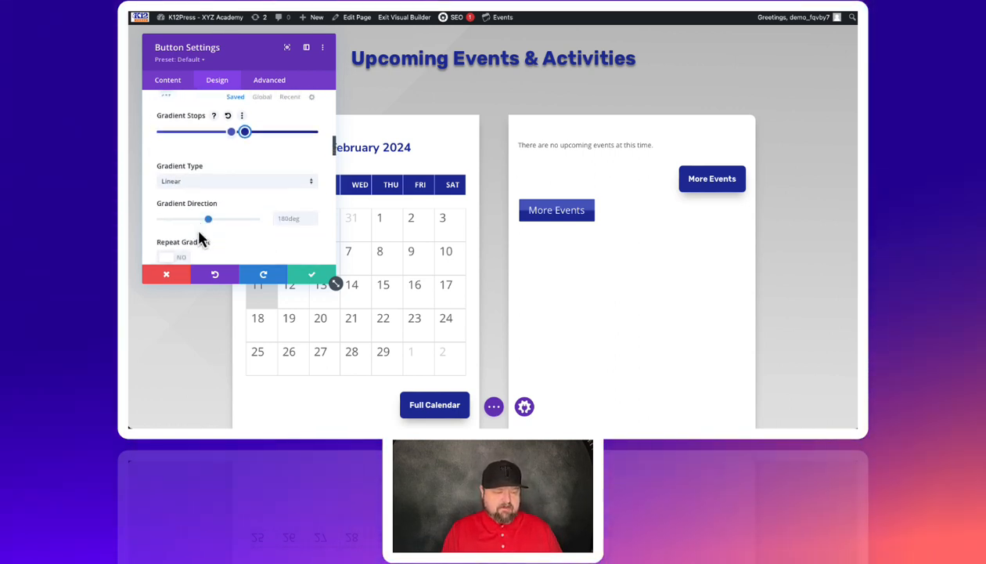
scroll(223, 240, "down", 1)
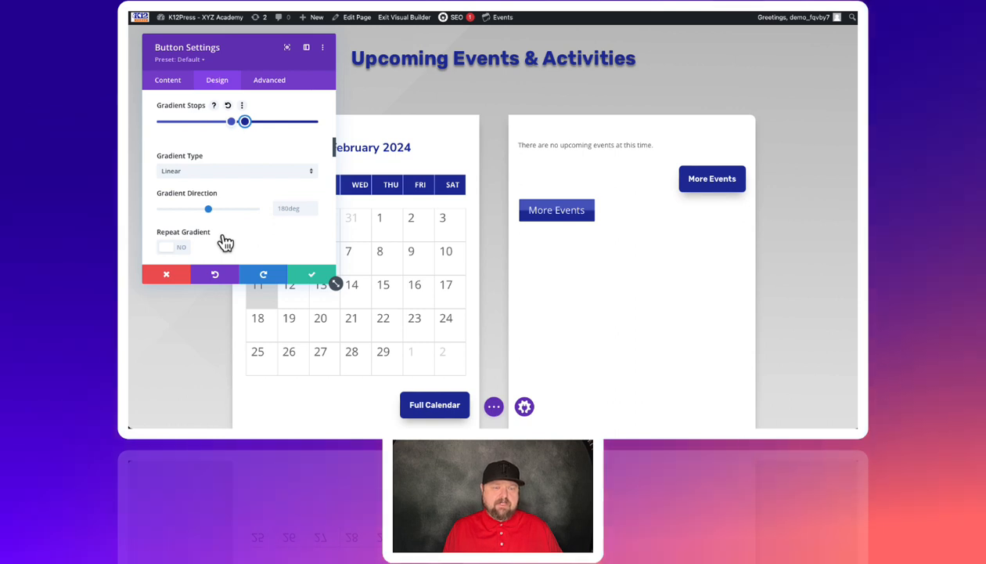
scroll(229, 241, "up", 5)
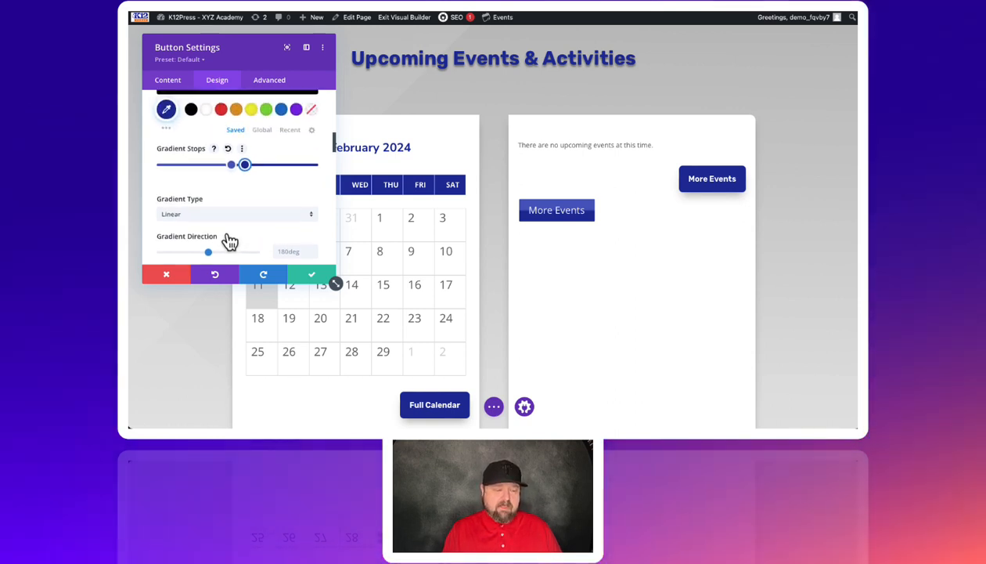
scroll(229, 242, "up", 2)
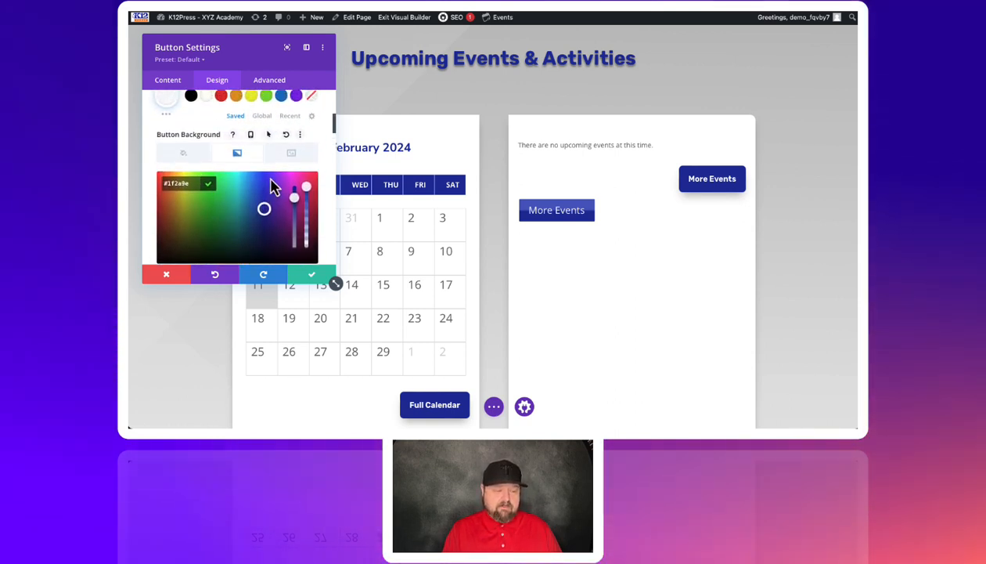
scroll(252, 192, "down", 4)
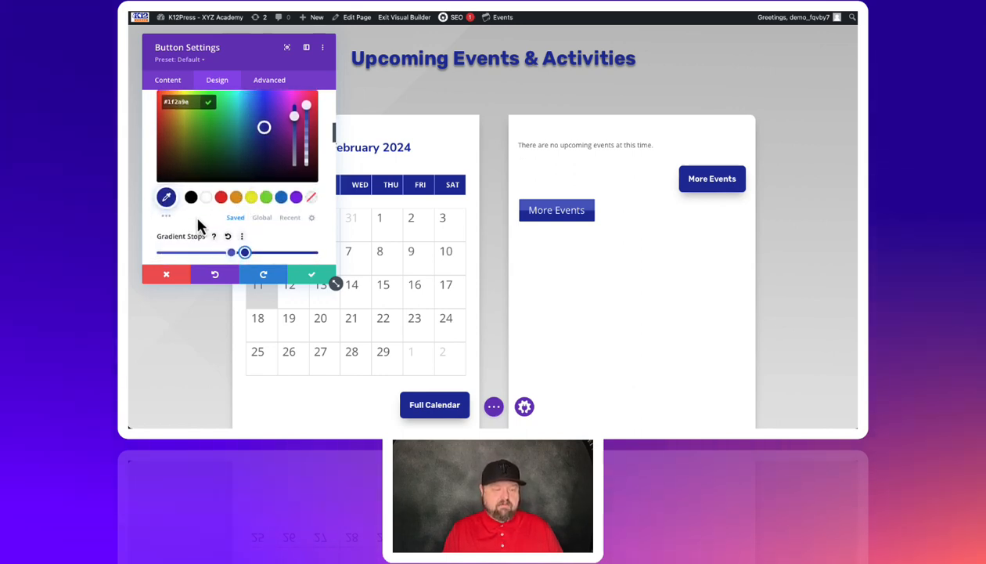
scroll(194, 212, "down", 6)
scroll(200, 225, "down", 4)
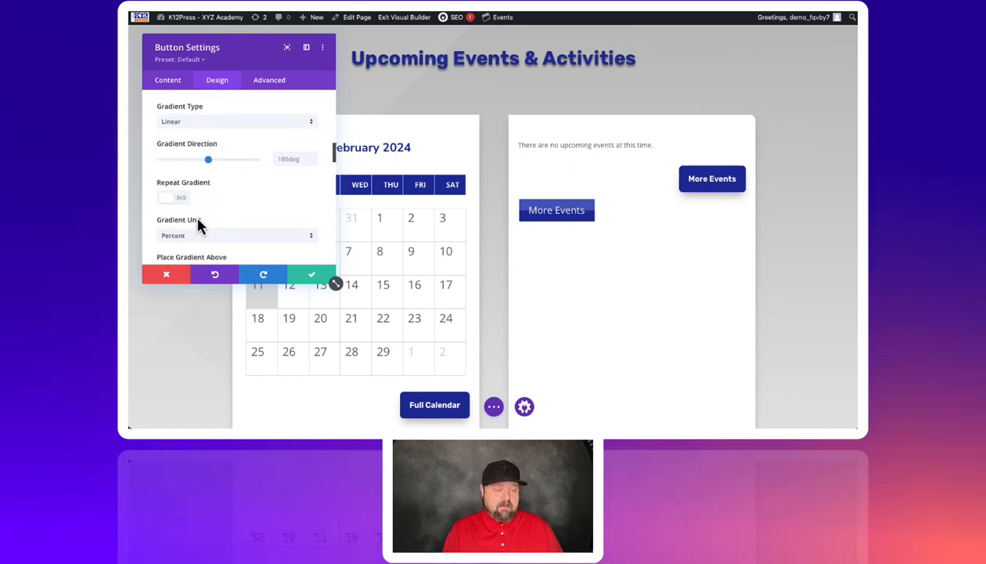
Step: Set the button border width to 3px and the border color to white (#FFFFFF)
scroll(239, 208, "down", 3)
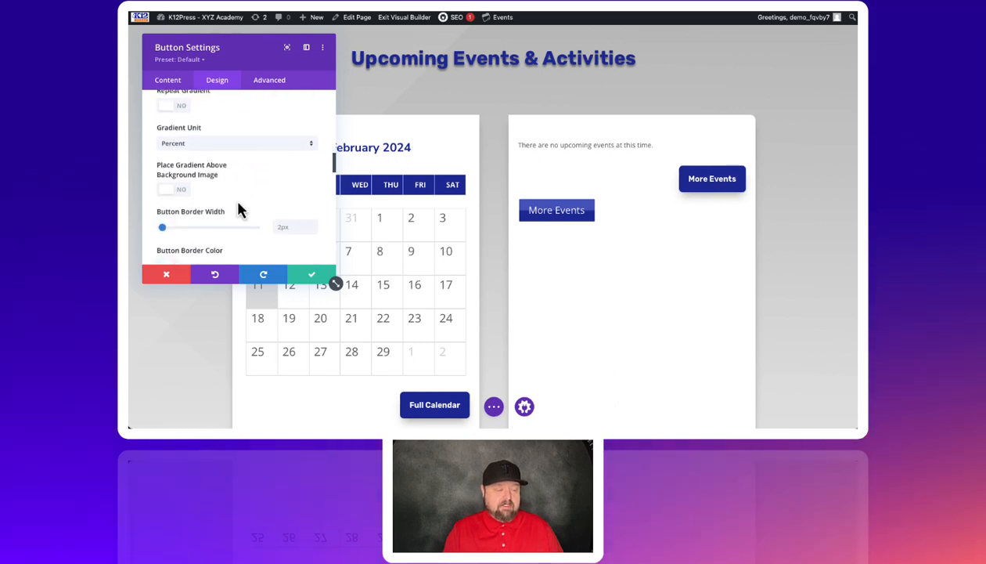
scroll(254, 210, "down", 2)
scroll(252, 208, "down", 1)
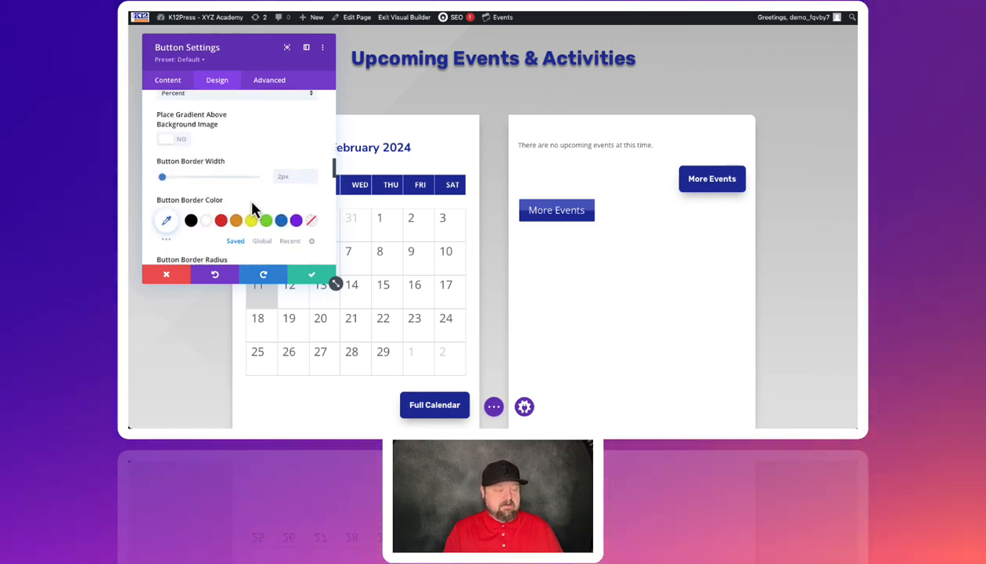
left_click(314, 174)
scroll(315, 177, "down", 2)
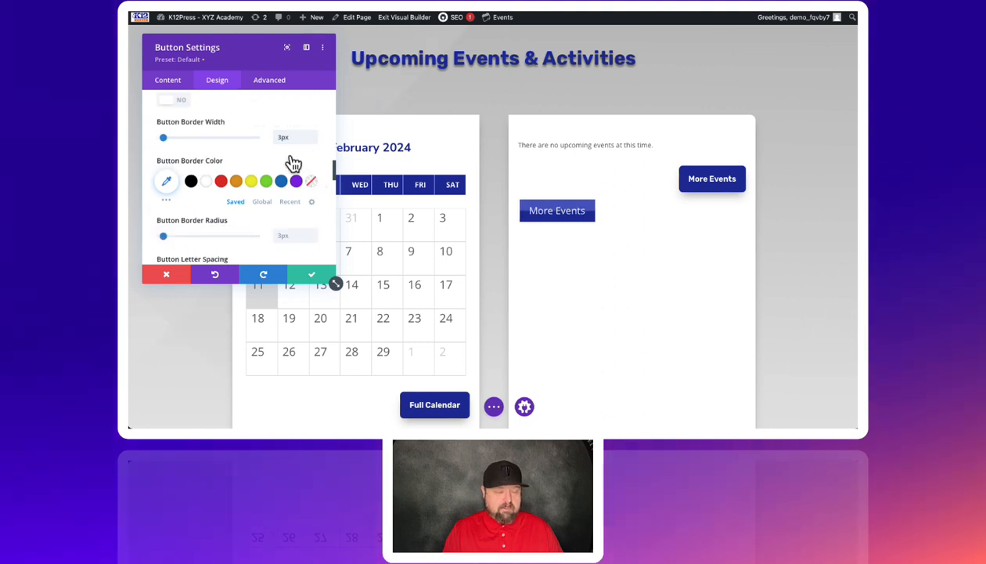
left_click(207, 184)
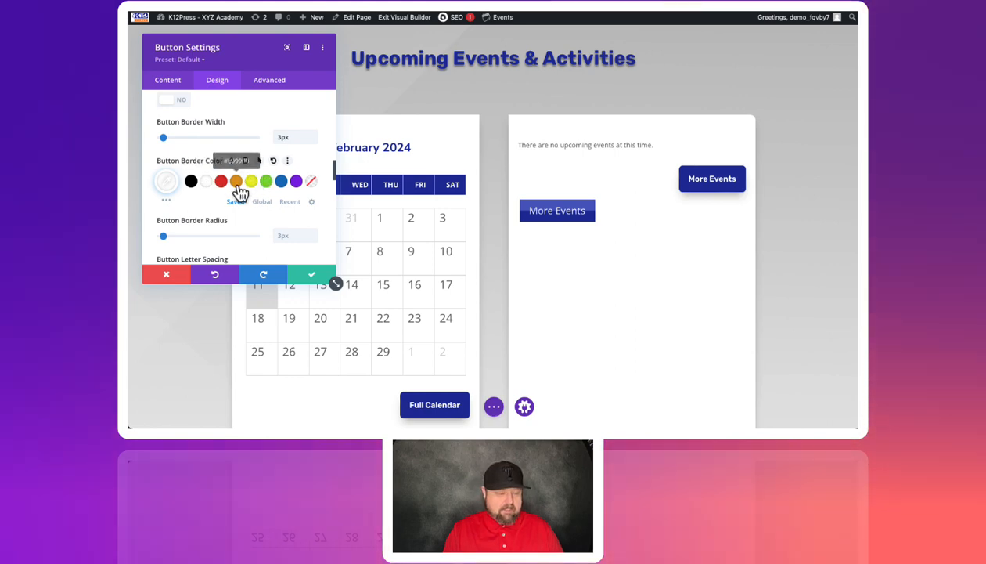
Step: Increase the button border radius to 8px
scroll(250, 182, "down", 2)
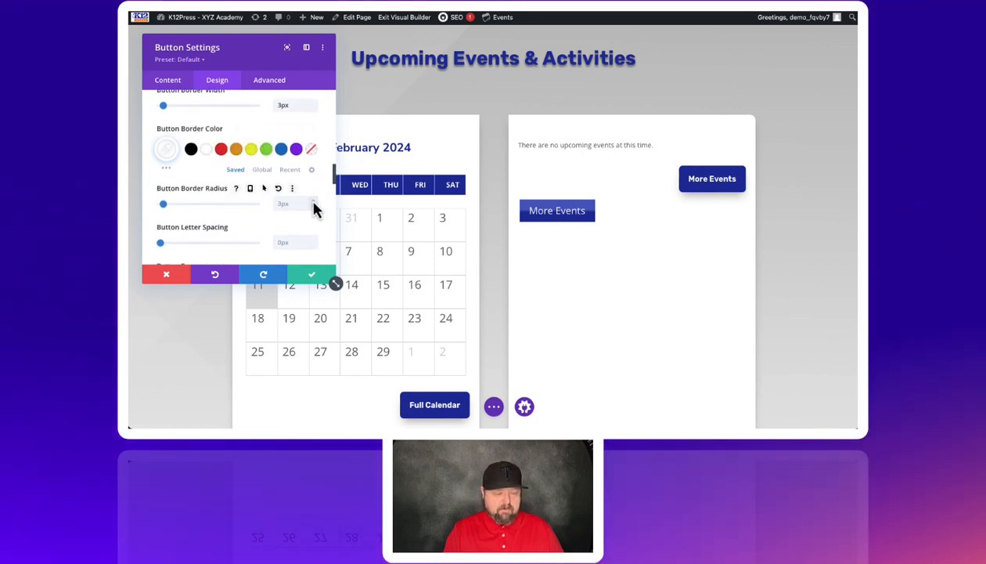
left_click(314, 202)
left_click(314, 202)
left_click(314, 202)
left_click(314, 202)
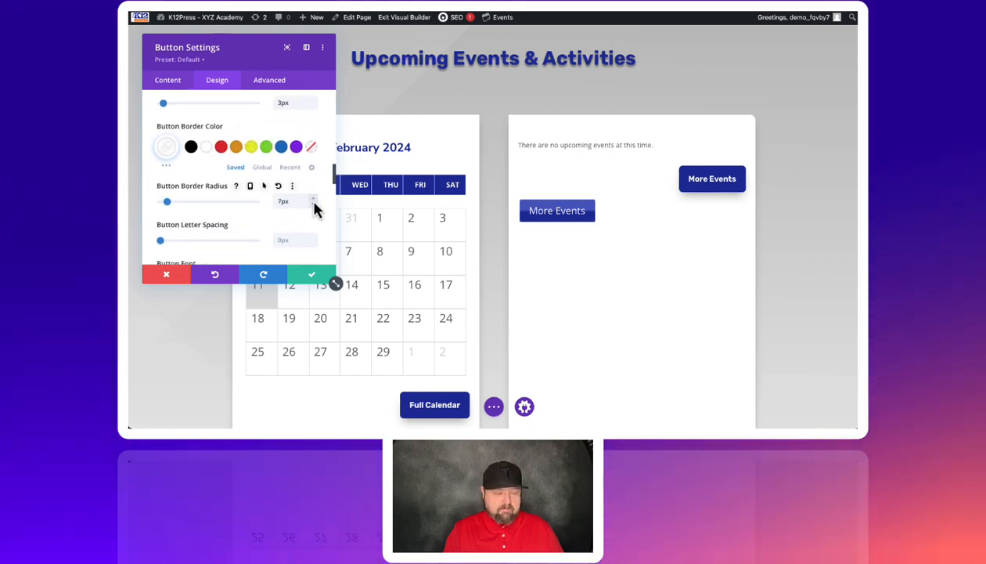
left_click(314, 202)
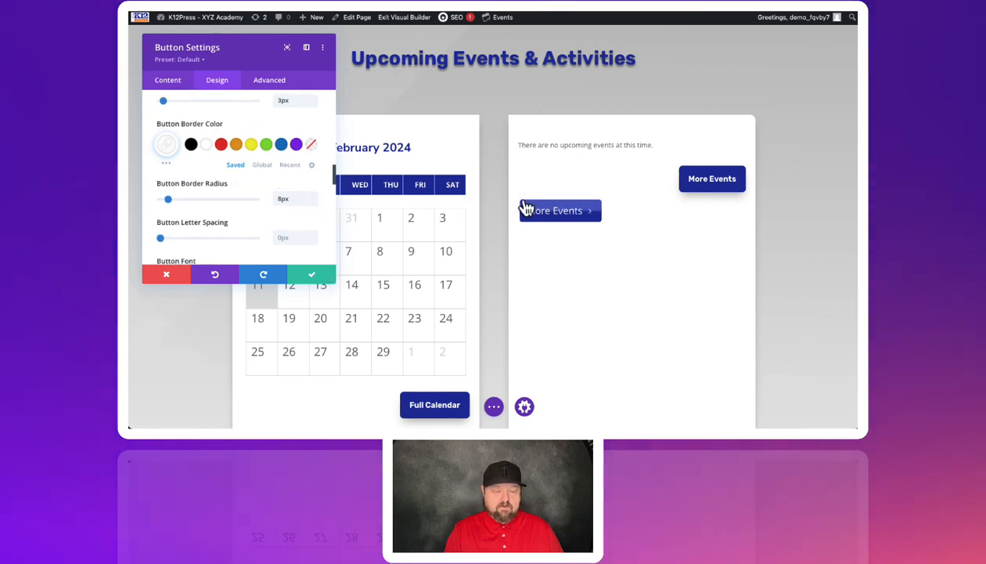
Step: Turn off the button icon for the new More Events button
scroll(215, 222, "down", 3)
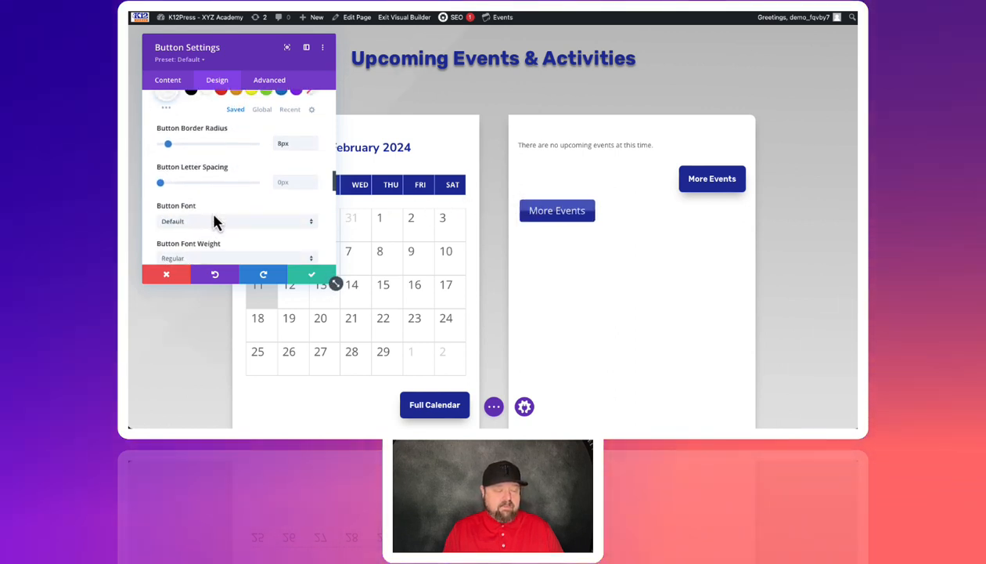
scroll(215, 222, "down", 4)
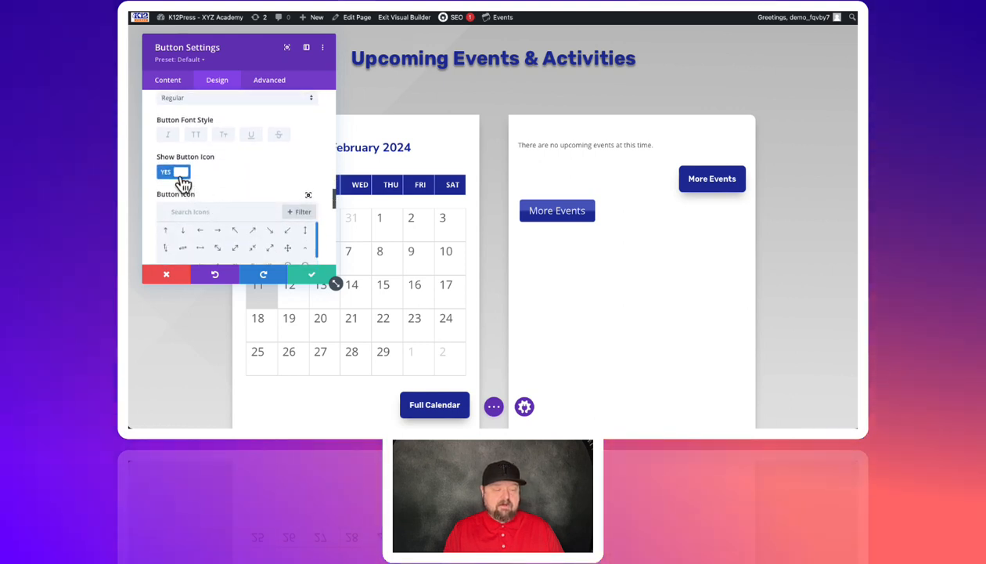
left_click(180, 174)
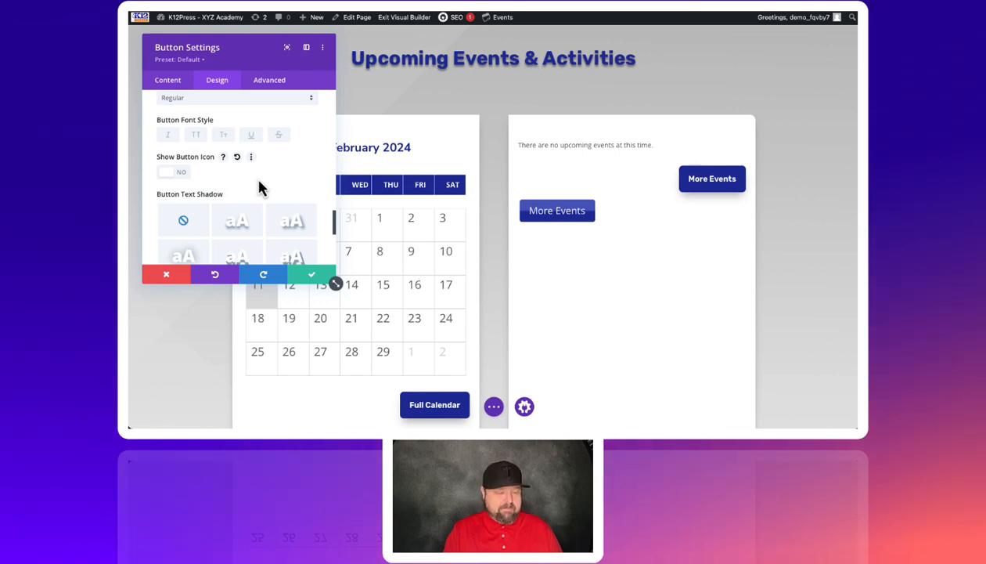
Step: Apply the fourth box shadow preset, the shadow below the box, to the new More Events button
scroll(260, 188, "down", 3)
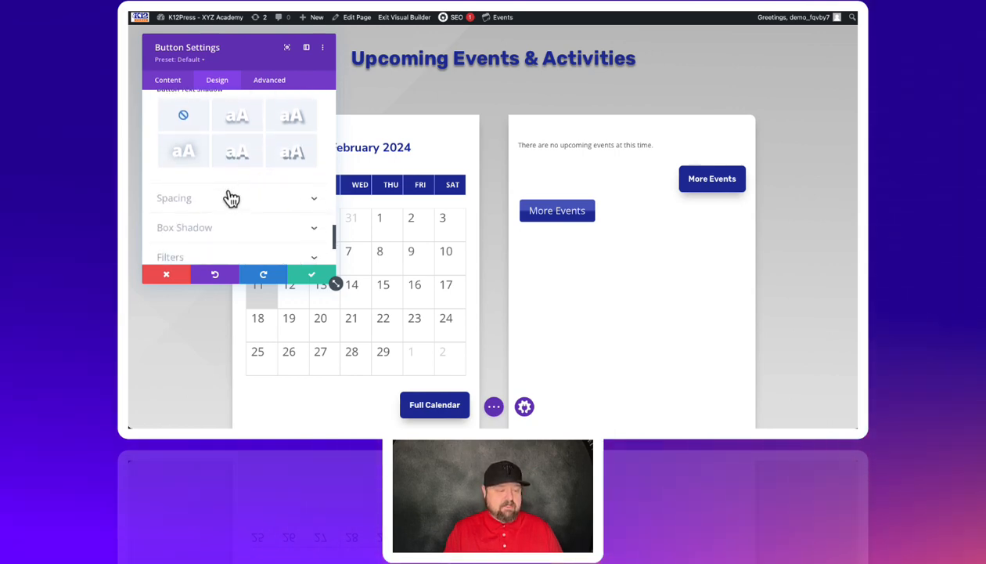
scroll(219, 192, "down", 2)
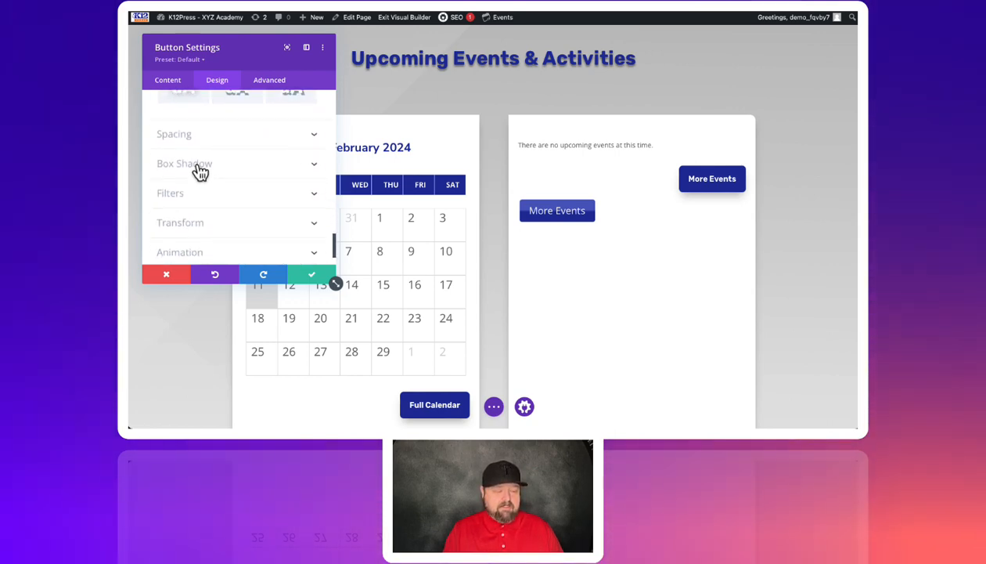
left_click(202, 168)
left_click(297, 156)
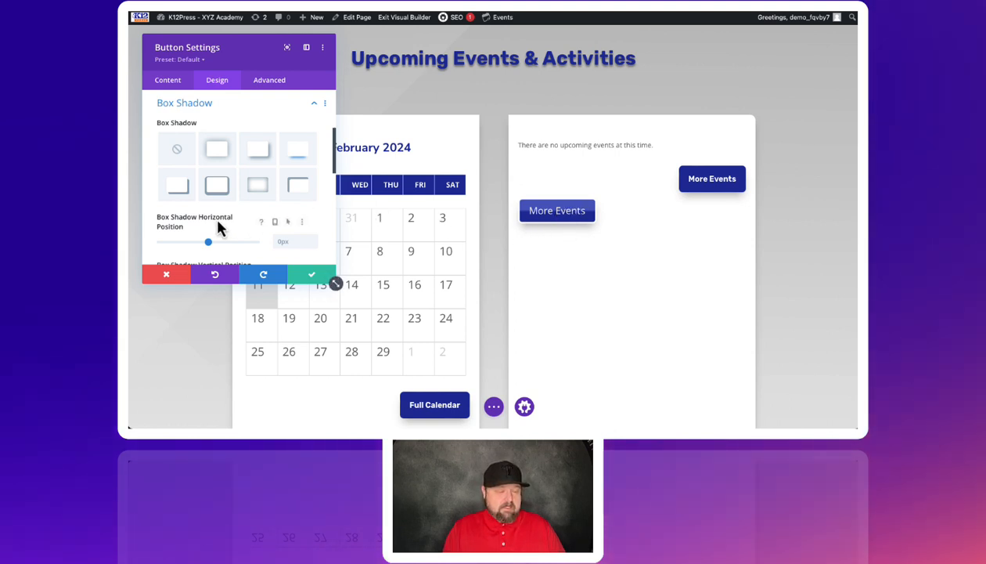
Step: Return to the button styling options and choose the Default font for the button text
scroll(220, 225, "down", 1)
scroll(219, 225, "up", 3)
scroll(219, 227, "up", 3)
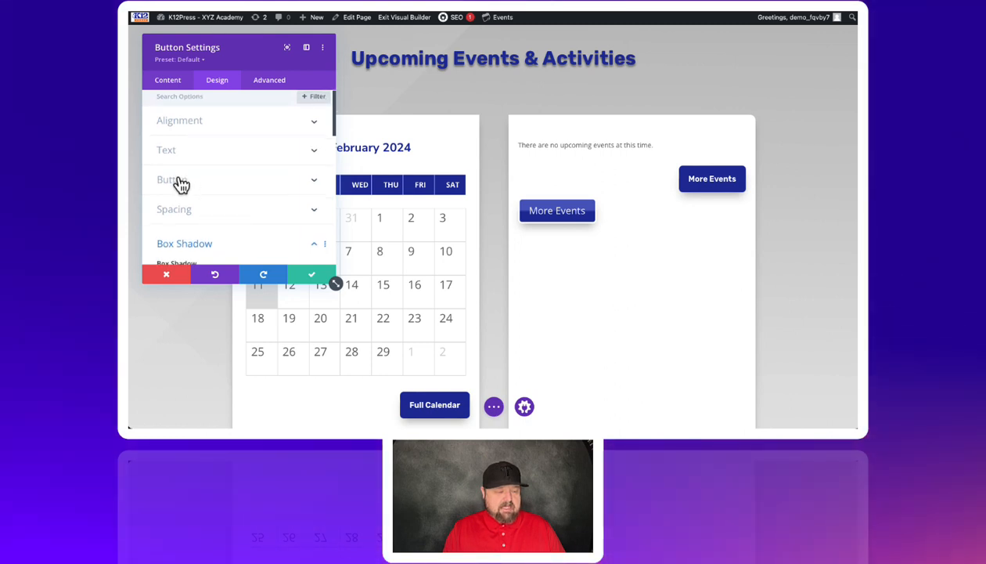
left_click(181, 182)
scroll(213, 185, "down", 2)
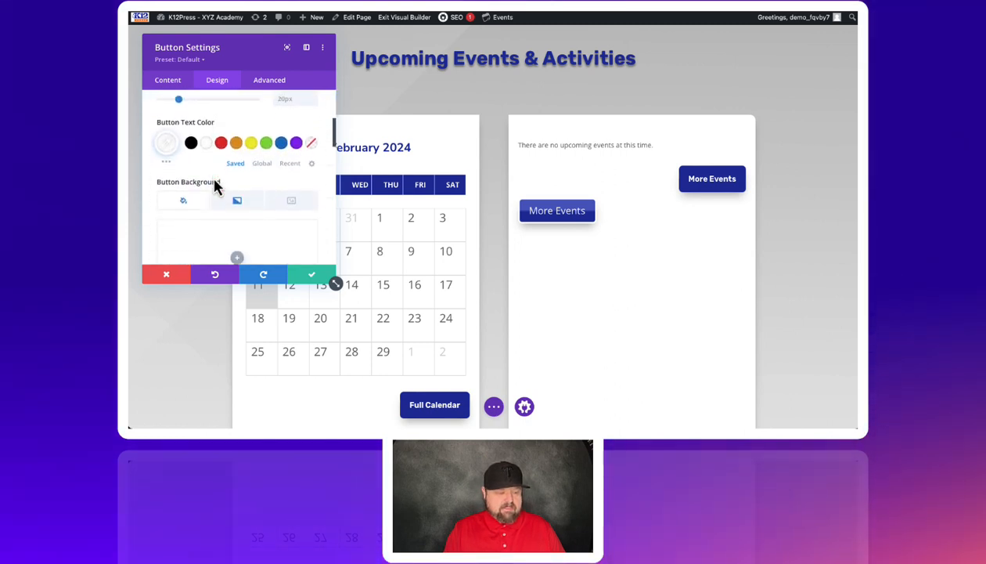
scroll(215, 183, "down", 5)
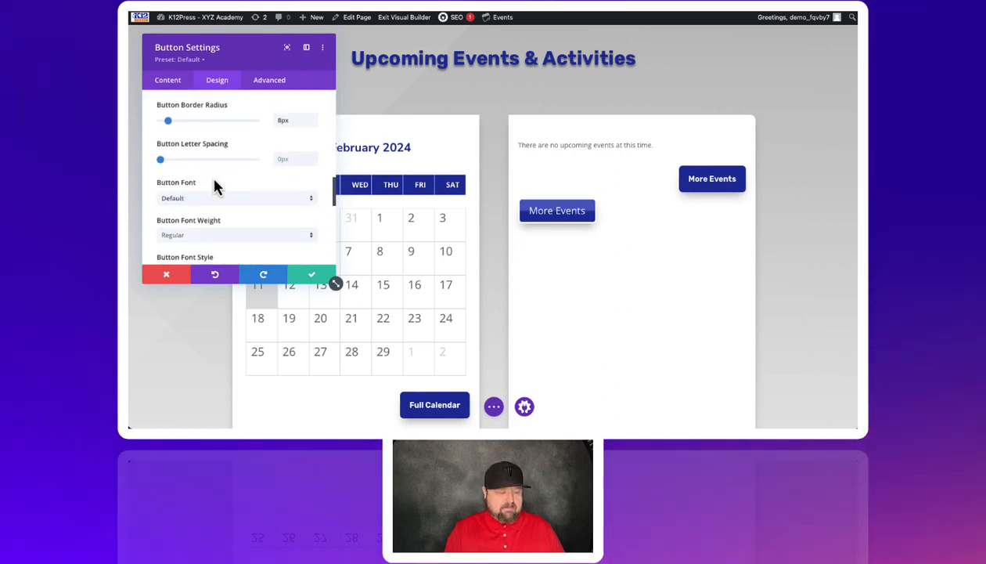
scroll(215, 186, "down", 2)
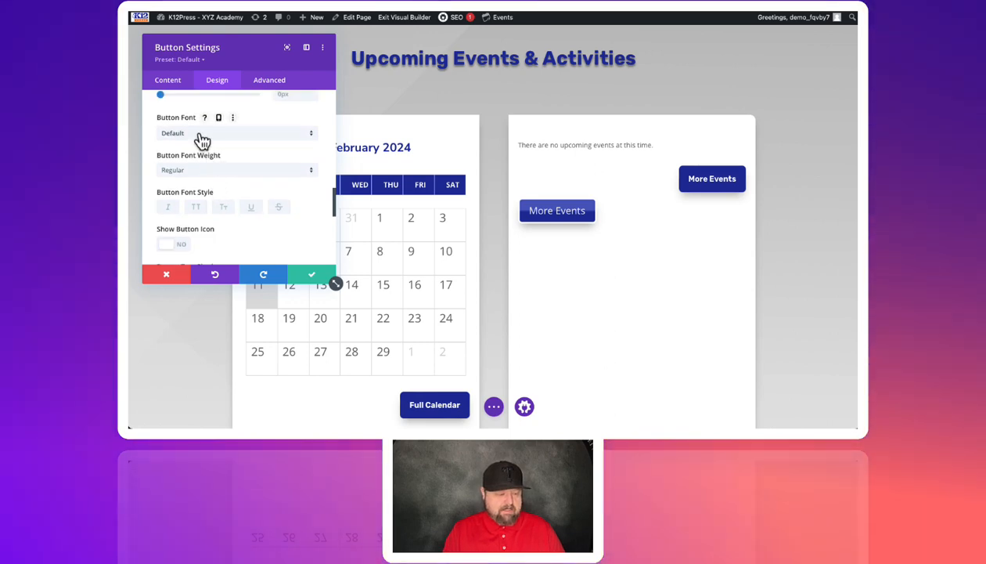
left_click(202, 135)
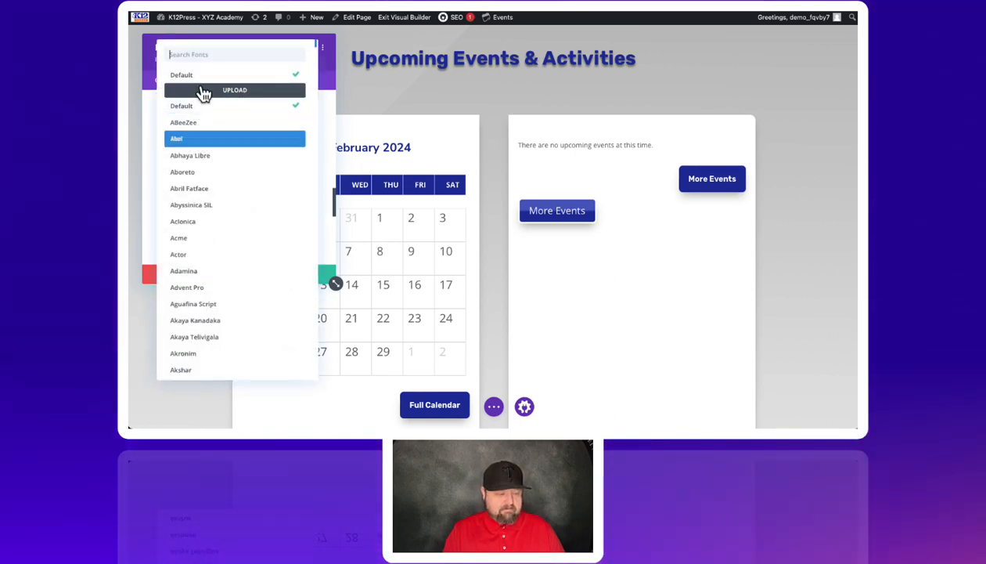
left_click(194, 106)
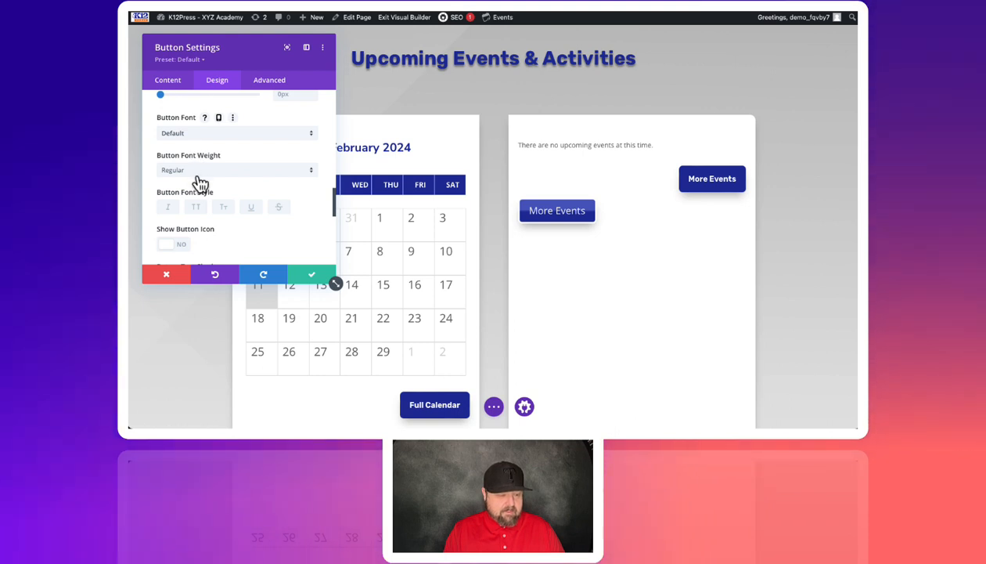
Step: Set the button font weight to Bold and its font style to uppercase
left_click(200, 182)
left_click(189, 233)
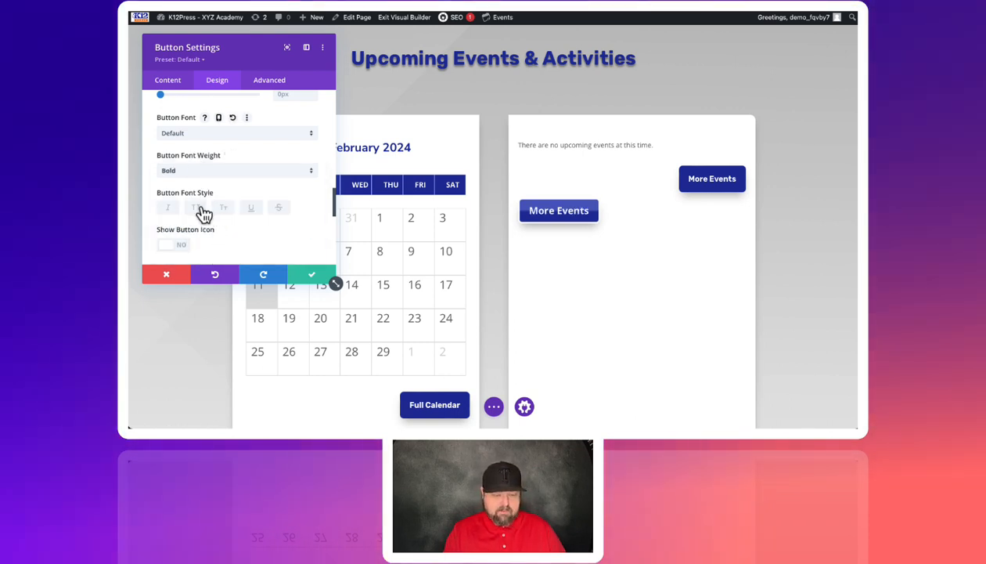
left_click(197, 209)
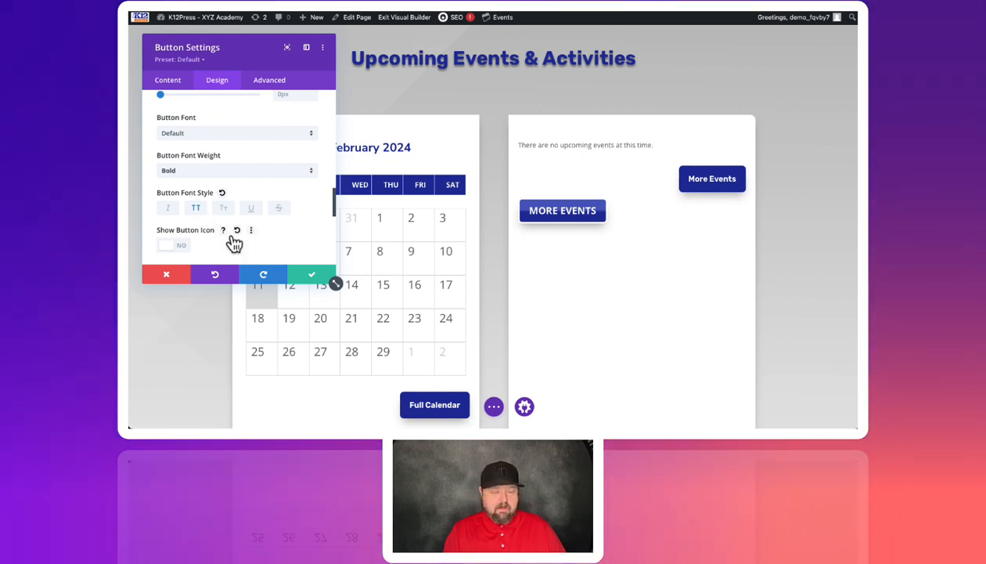
scroll(234, 244, "up", 5)
scroll(209, 146, "up", 5)
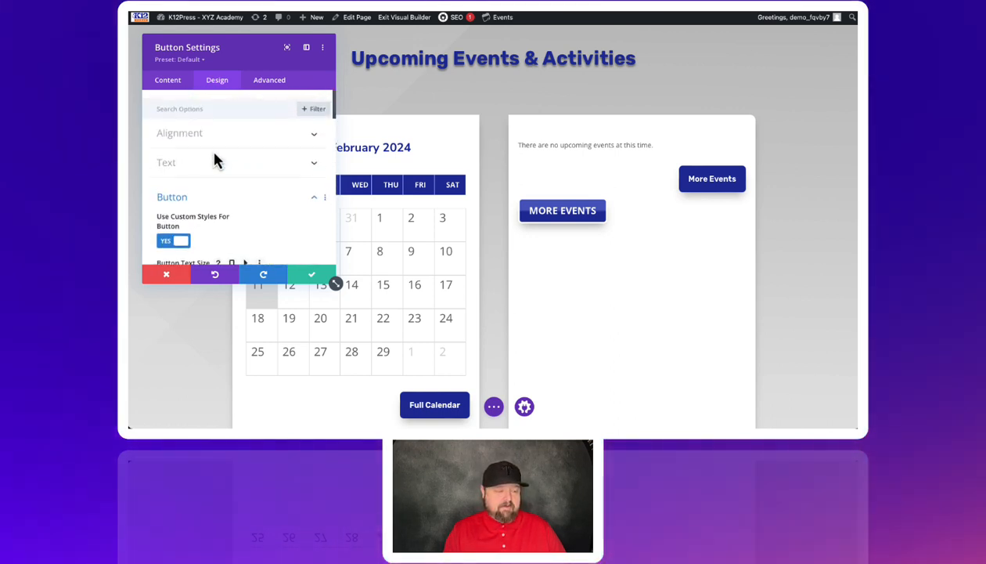
Step: Center-align the new uppercase More Events button in its column
left_click(206, 129)
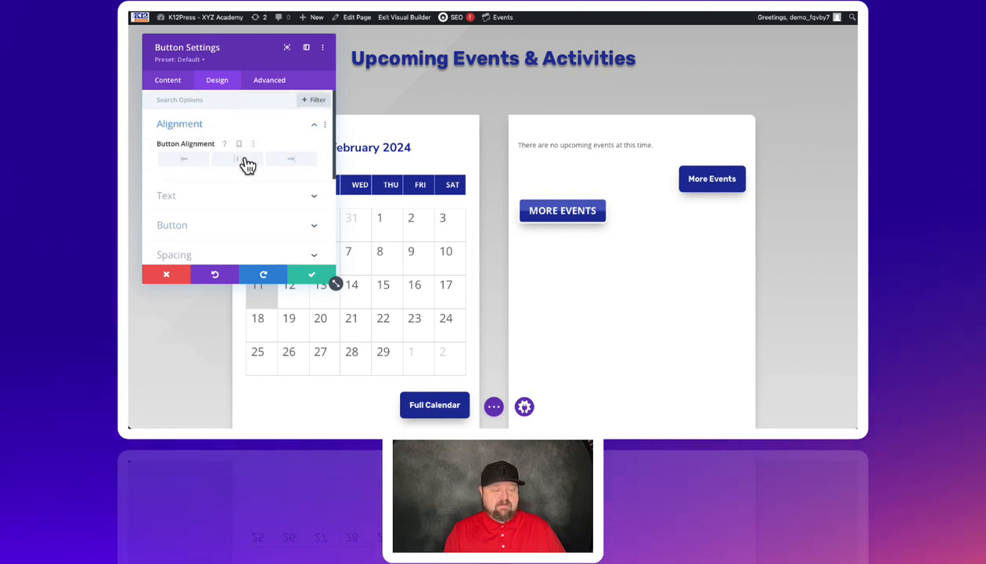
left_click(239, 160)
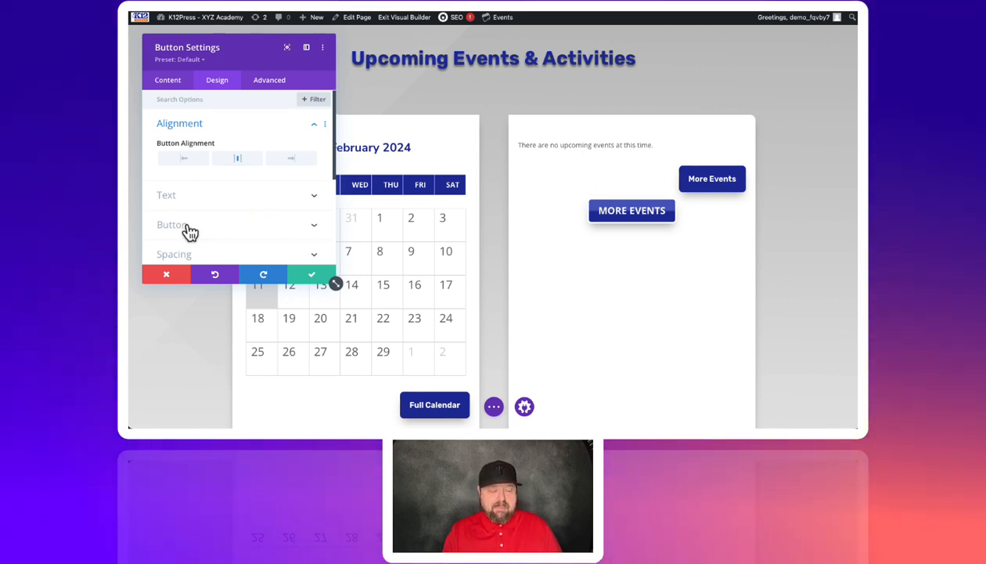
Step: Link the left and right padding of the uppercase More Events button, raise both to 68px, and save the button
scroll(190, 232, "down", 2)
left_click(186, 188)
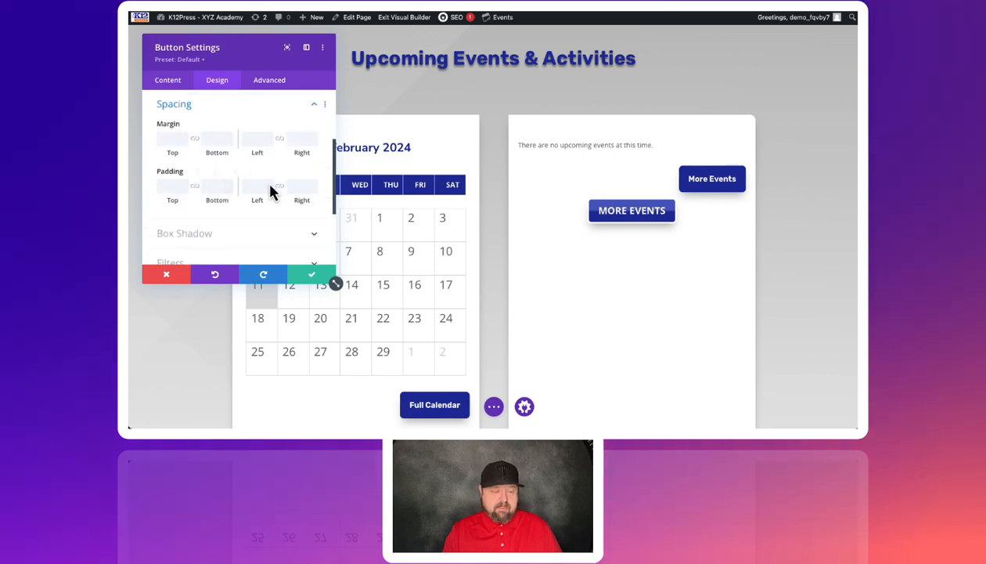
left_click(269, 184)
left_click(269, 184)
left_click(270, 185)
left_click(270, 184)
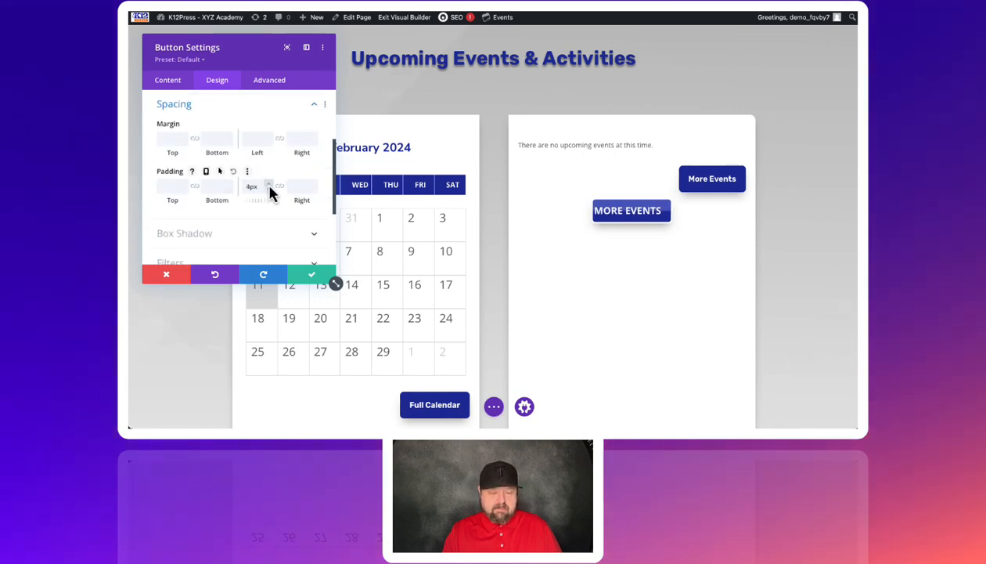
left_click(270, 185)
left_click(269, 185)
left_click(270, 185)
left_click(270, 184)
left_click(270, 185)
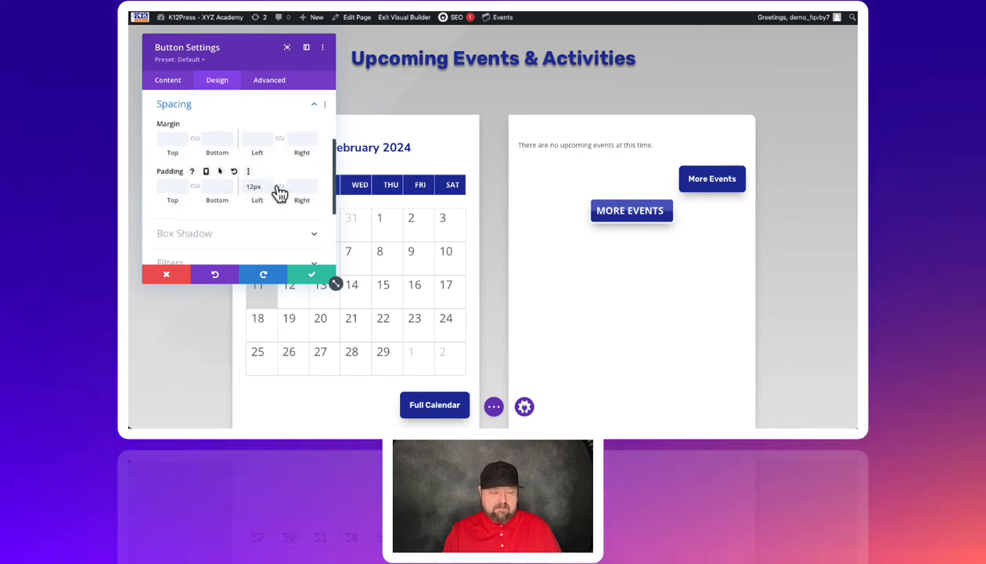
left_click(280, 187)
left_click(270, 185)
left_click(270, 185)
left_click(270, 185)
left_click(269, 185)
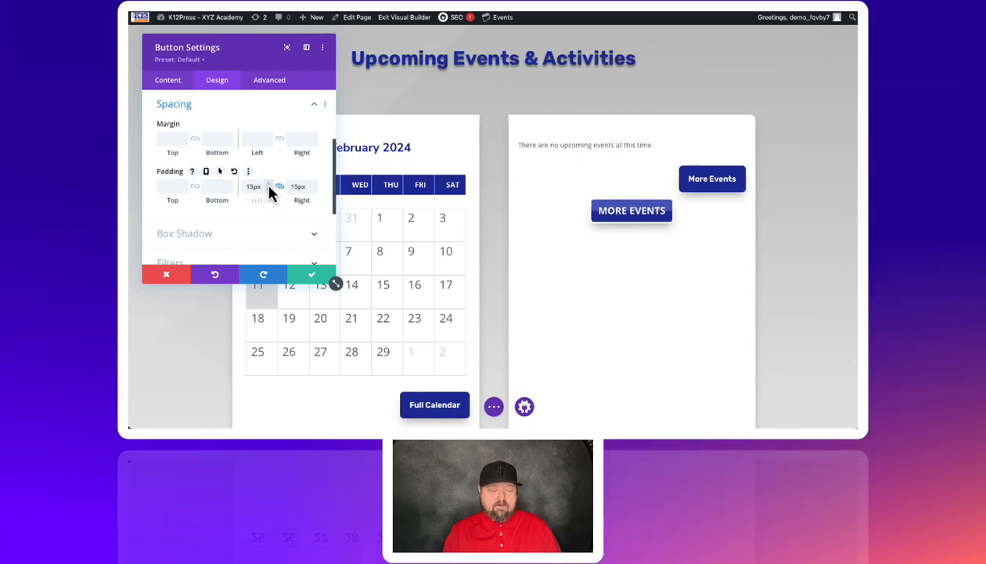
left_click(269, 184)
left_click(270, 185)
left_click(269, 185)
left_click(269, 185)
left_click(269, 185)
left_click(269, 184)
left_click(270, 185)
left_click(269, 185)
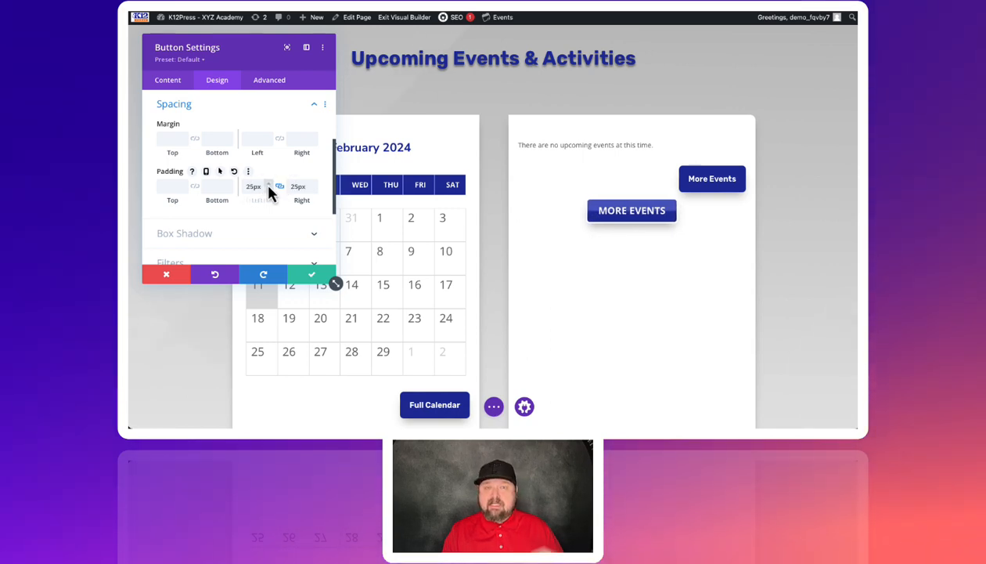
left_click(270, 184)
left_click(270, 185)
left_click(270, 185)
left_click(269, 185)
left_click(269, 184)
left_click(269, 185)
left_click(269, 184)
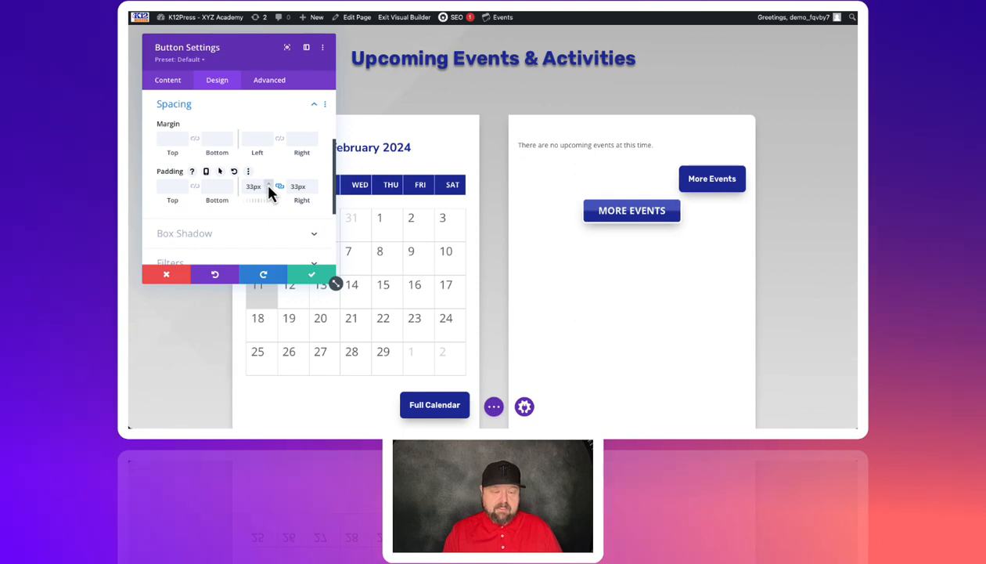
left_click(270, 185)
left_click(269, 185)
left_click(270, 185)
left_click(269, 185)
left_click(269, 185)
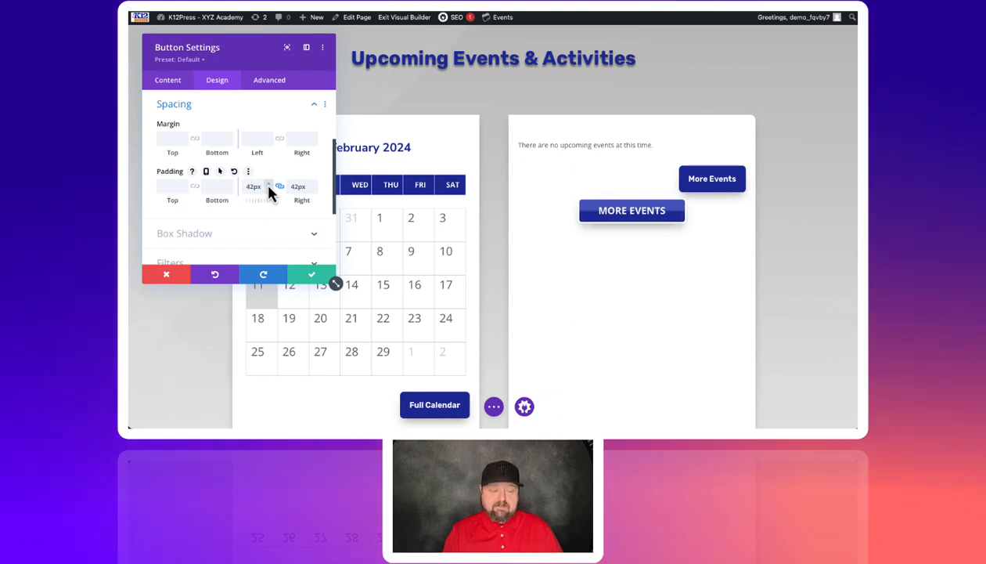
left_click(269, 185)
left_click(270, 185)
left_click(270, 185)
left_click(270, 185)
left_click(269, 185)
left_click(269, 185)
left_click(269, 185)
left_click(269, 185)
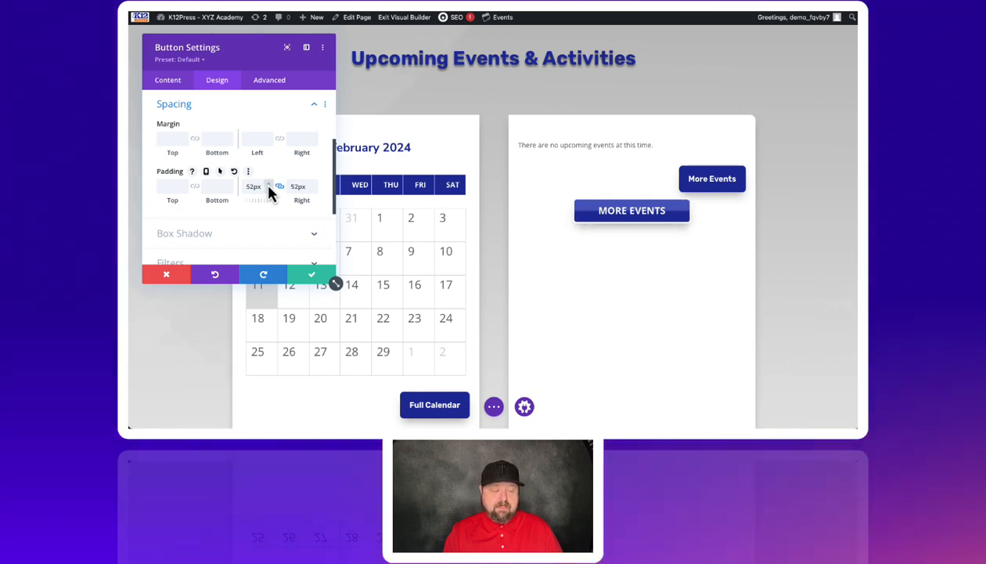
left_click(268, 187)
left_click(268, 186)
left_click(269, 186)
left_click(268, 187)
left_click(269, 187)
left_click(269, 186)
left_click(269, 186)
left_click(269, 186)
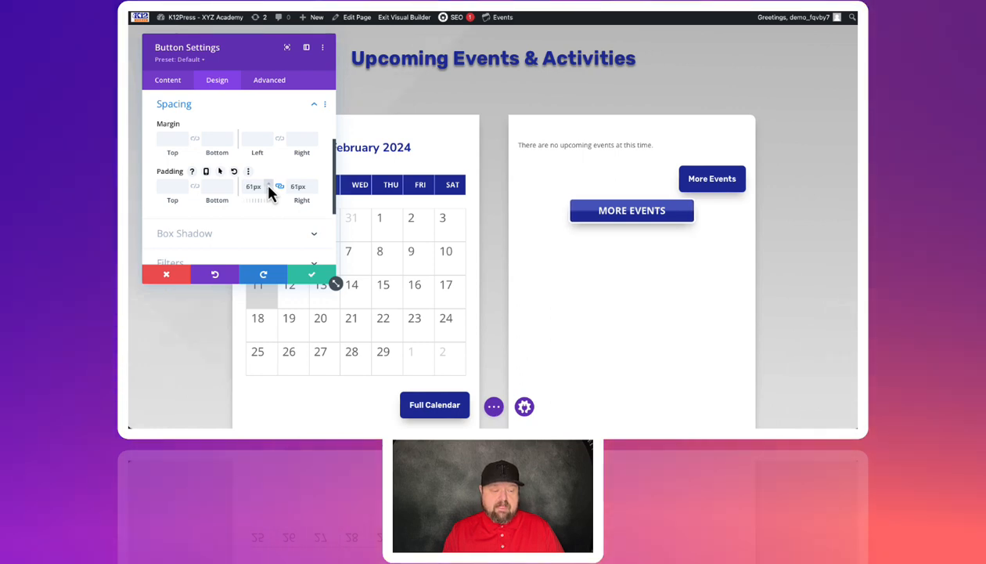
left_click(269, 187)
left_click(269, 187)
left_click(269, 187)
left_click(268, 186)
left_click(269, 186)
left_click(269, 186)
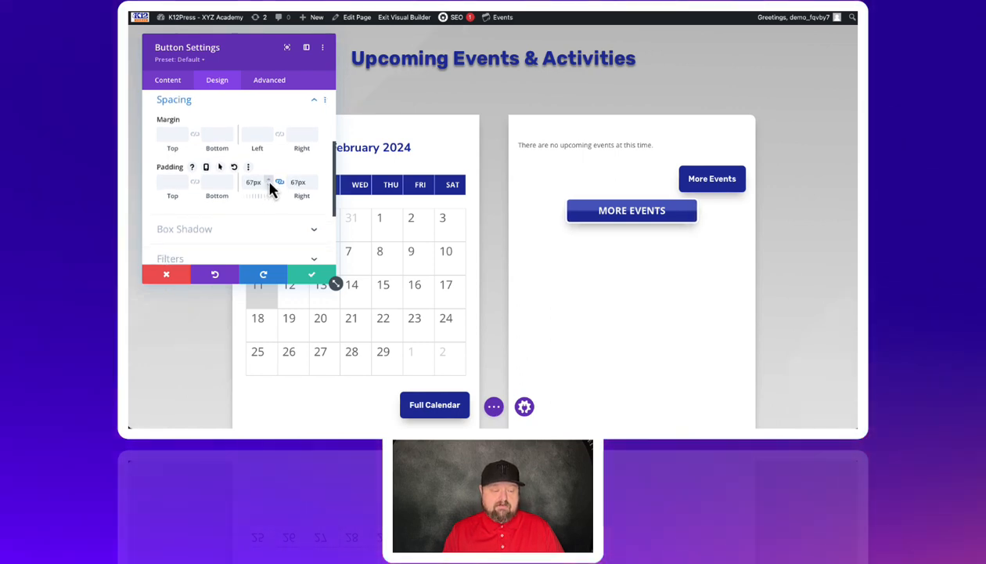
left_click(269, 184)
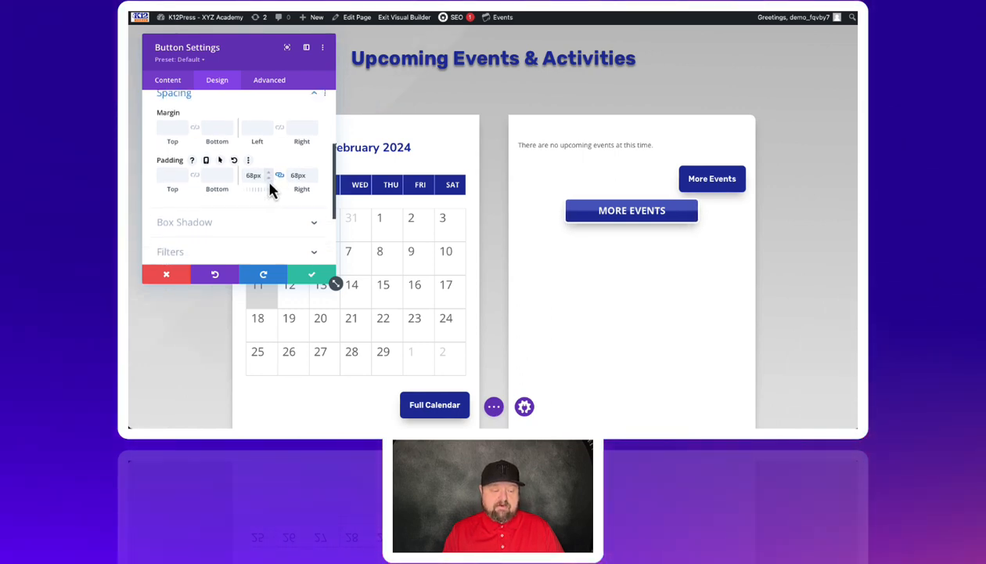
left_click(311, 276)
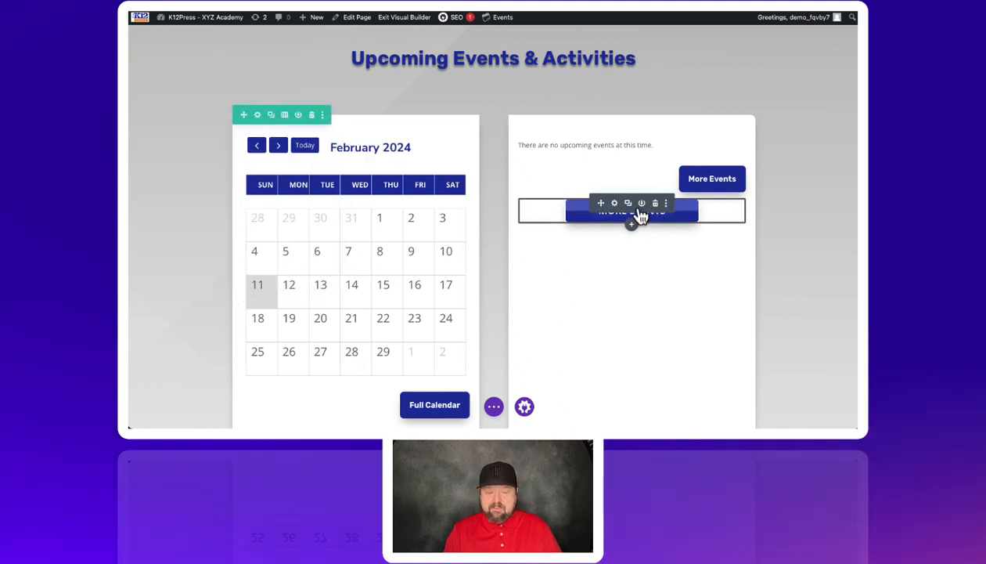
Step: Duplicate the uppercase More Events button and change the copy's text to "Weekly Events"
left_click(628, 204)
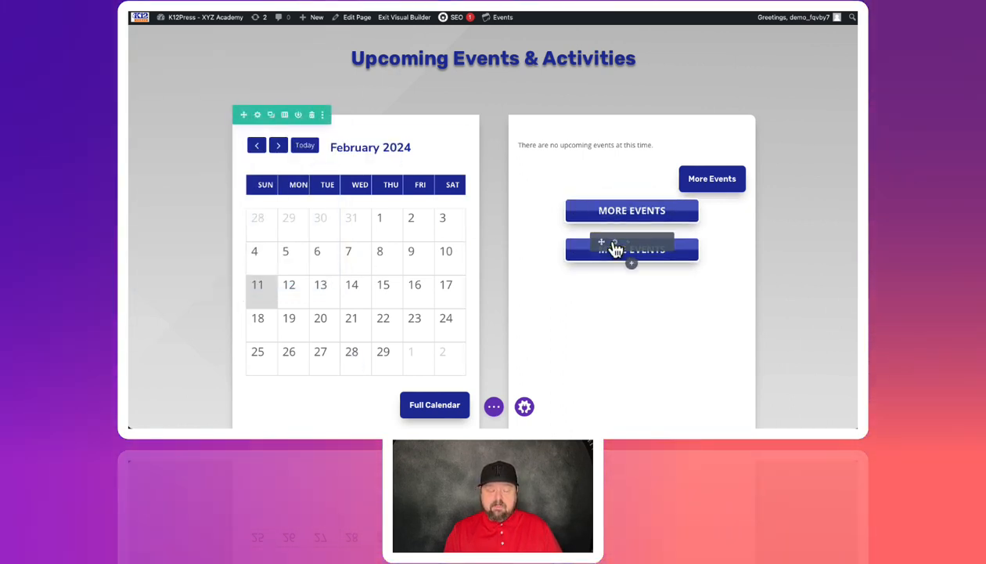
left_click(614, 242)
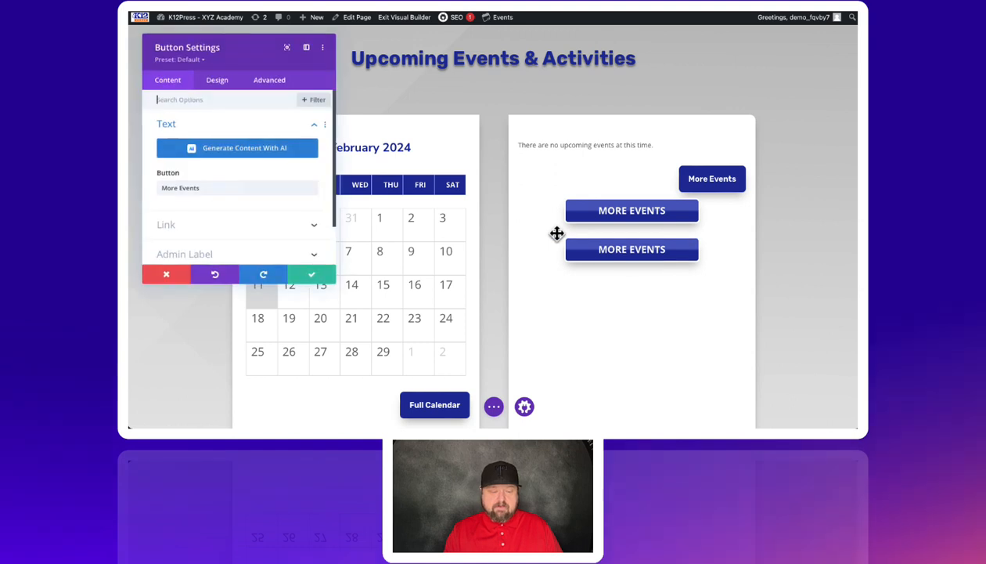
left_click_drag(177, 188, 160, 190)
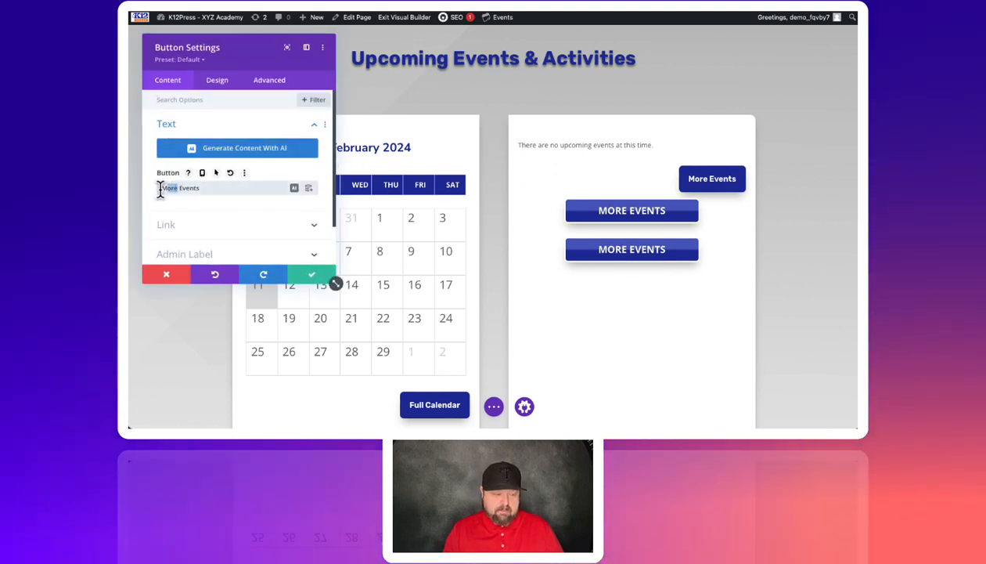
type("Weekly")
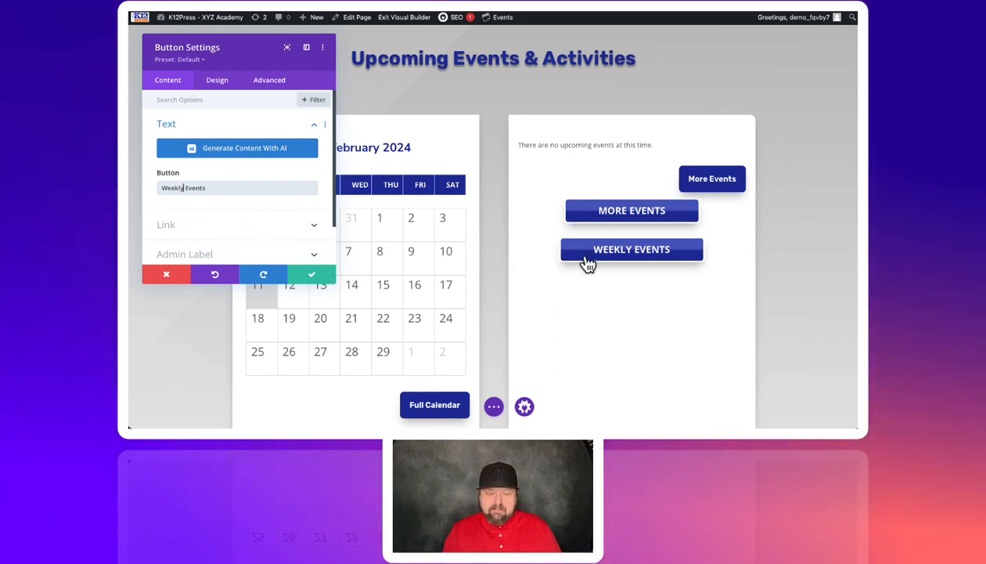
Step: Reduce the linked left and right padding of the Weekly Events button to match the More Events button's width, and save it
left_click(222, 88)
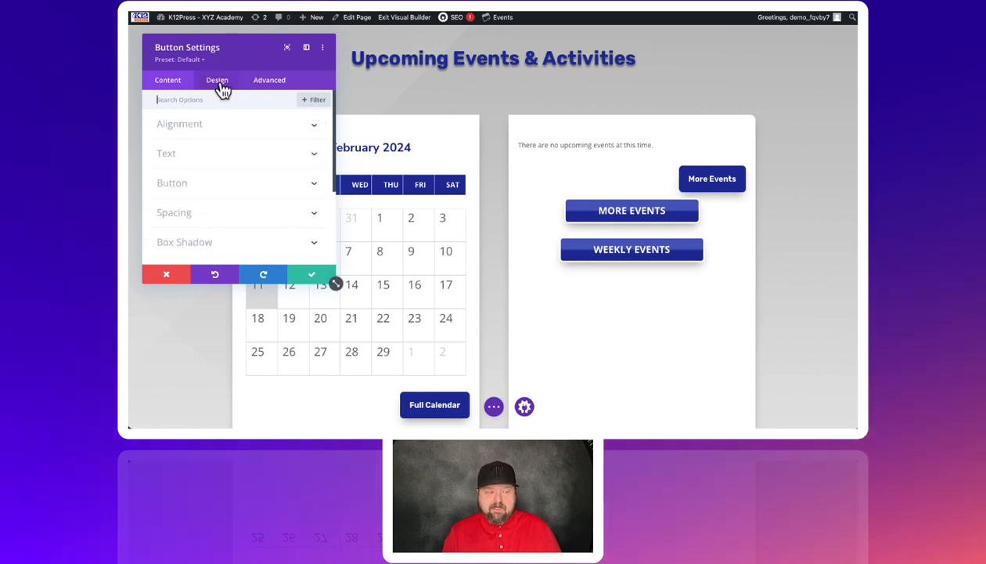
left_click(185, 220)
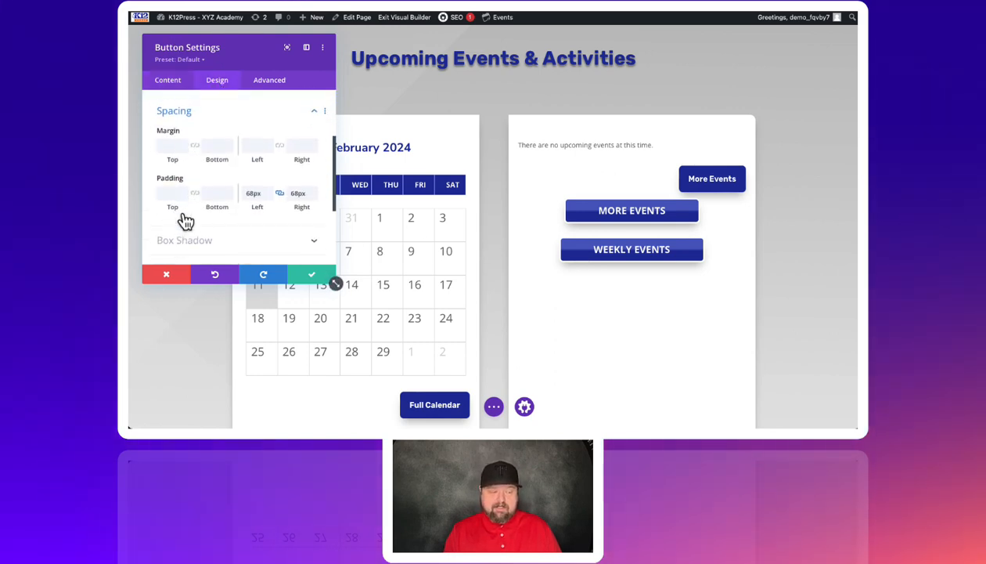
left_click(269, 201)
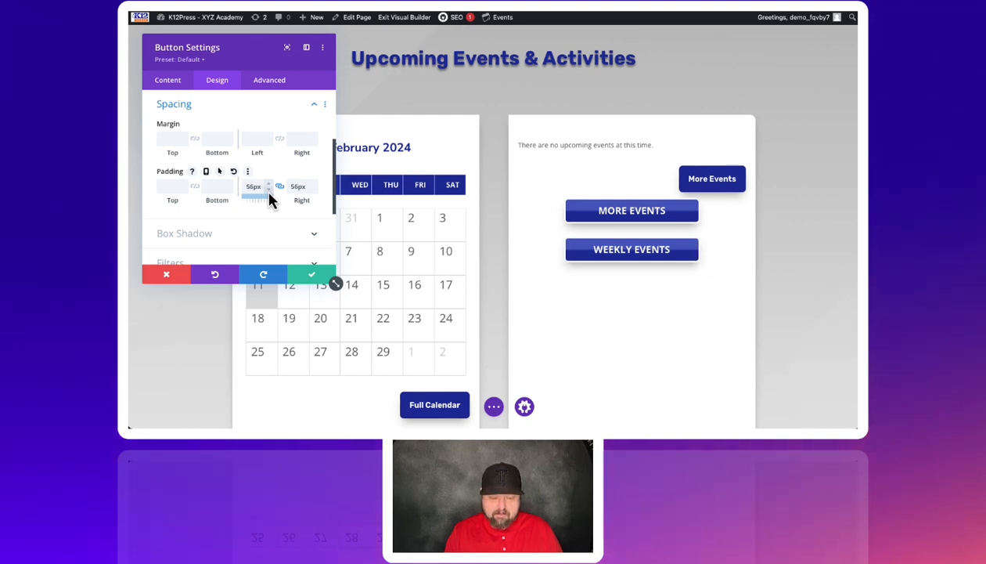
left_click_drag(269, 201, 269, 188)
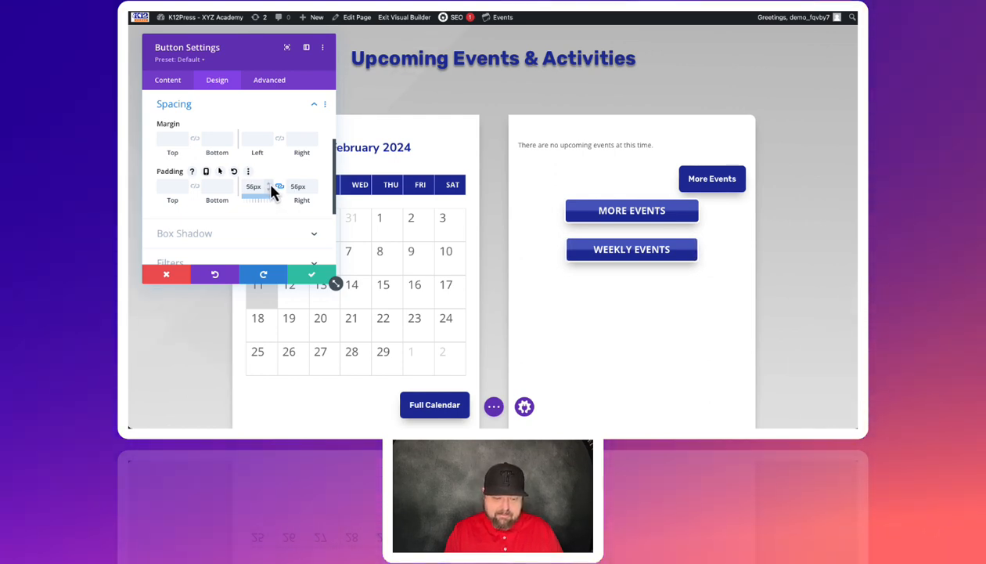
left_click(270, 188)
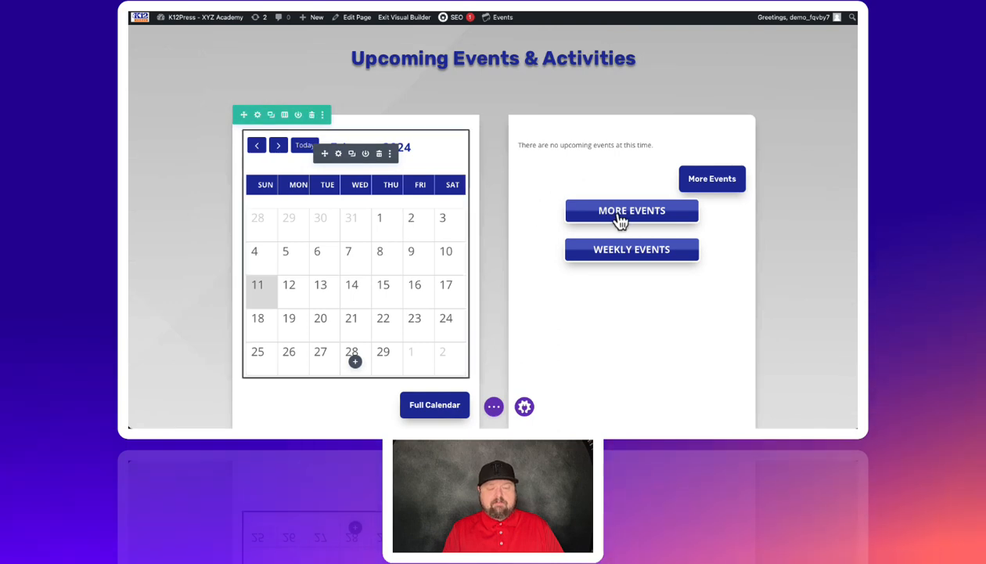
Step: Insert a Text module directly below the Weekly Events button
mouse_move(628, 246)
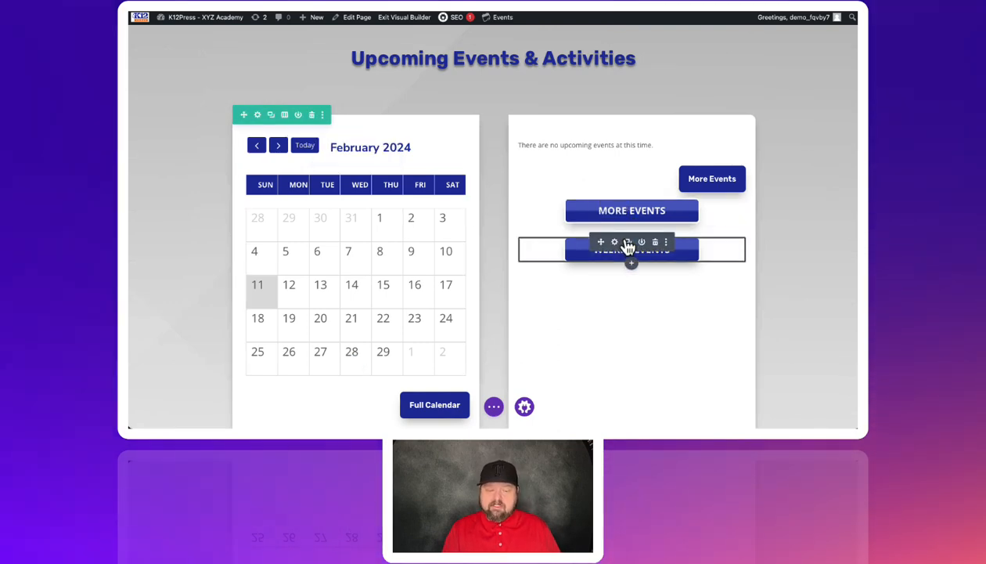
left_click(633, 267)
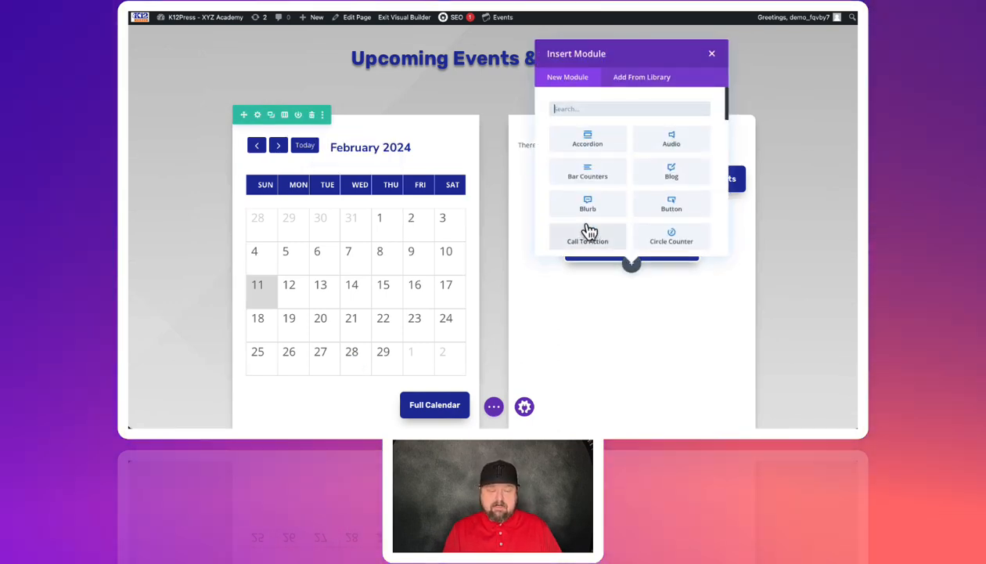
scroll(589, 230, "down", 5)
scroll(589, 230, "down", 8)
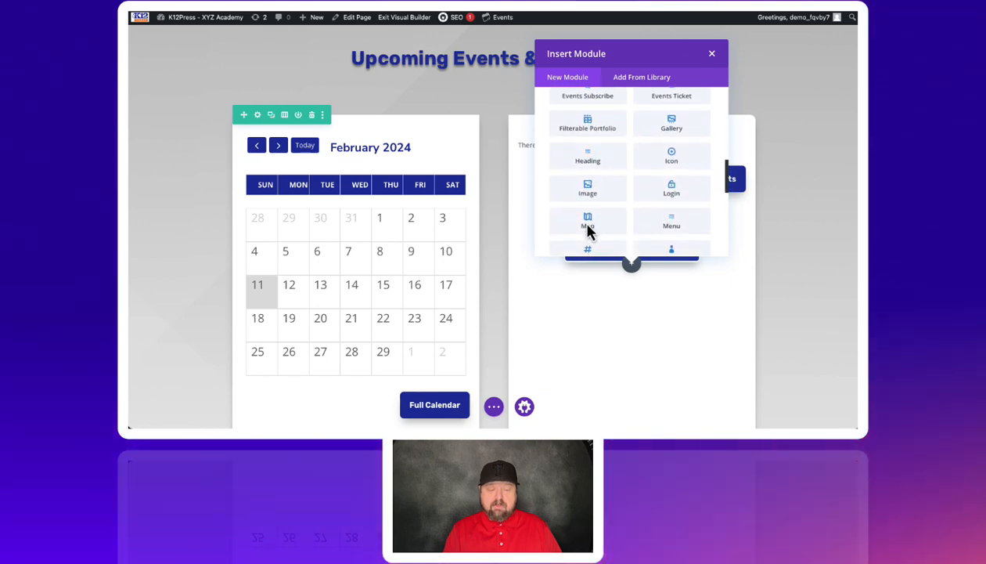
scroll(590, 215, "down", 2)
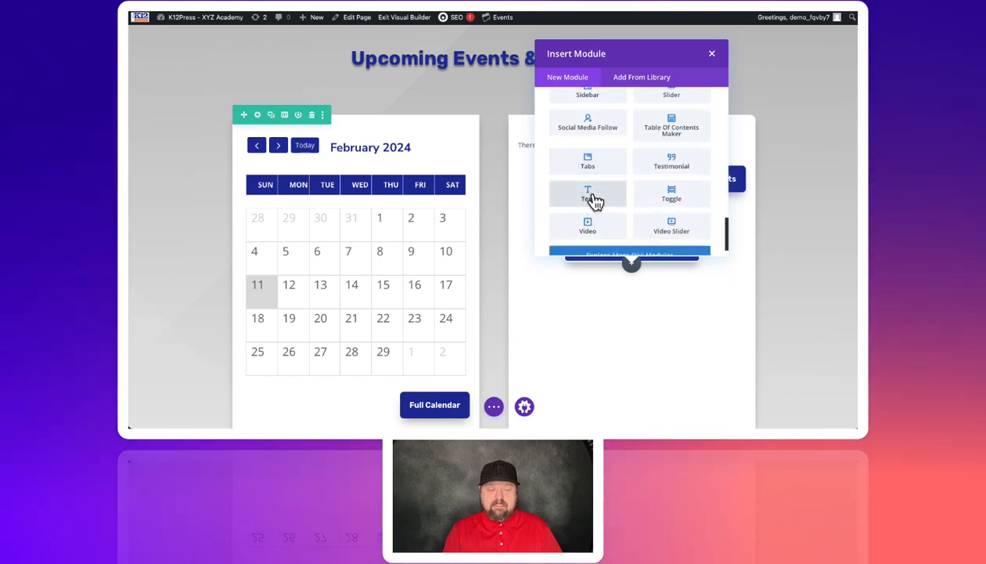
left_click(594, 202)
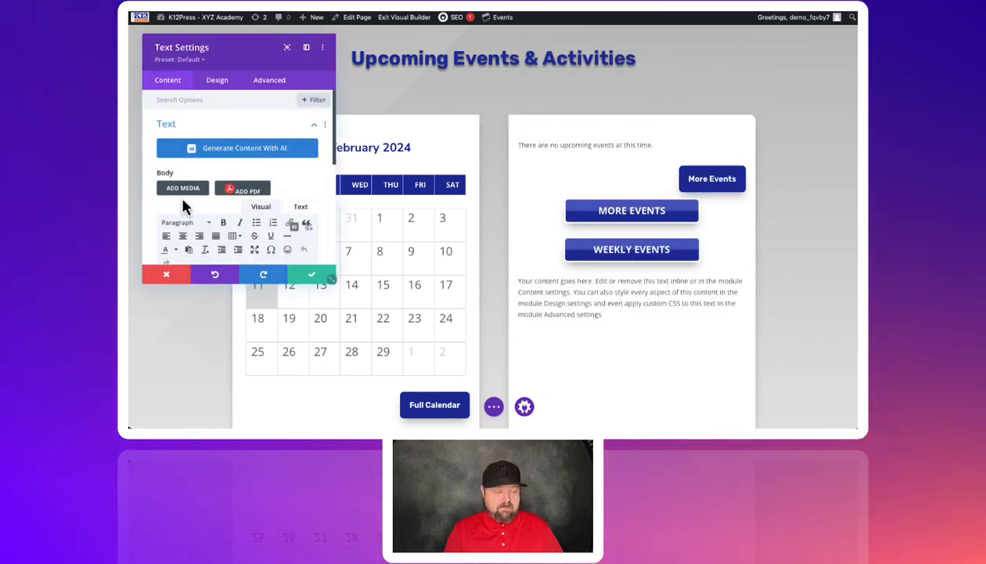
Step: Replace the placeholder body of the new text module with "More Events"
scroll(187, 213, "down", 2)
scroll(192, 218, "down", 5)
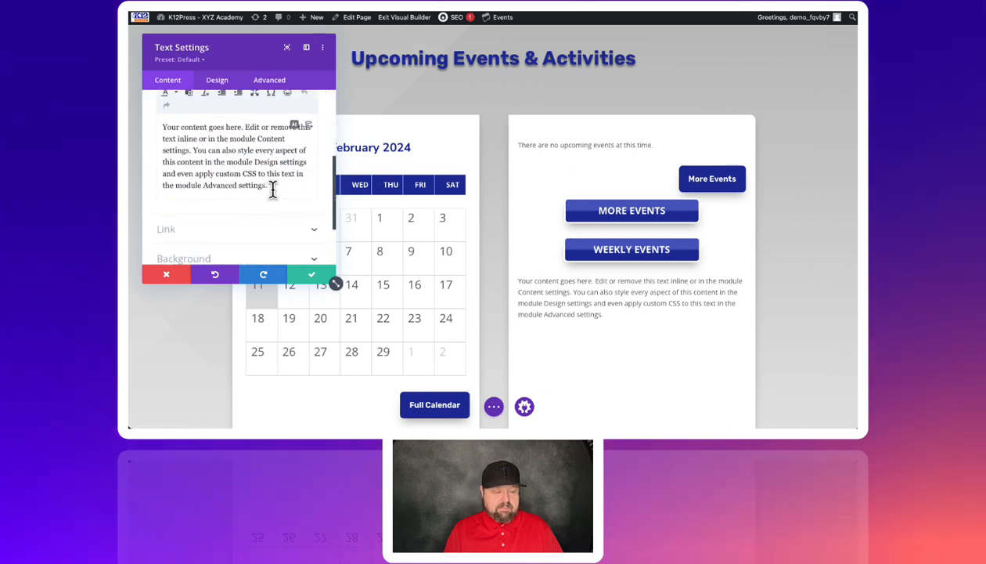
left_click_drag(269, 186, 149, 109)
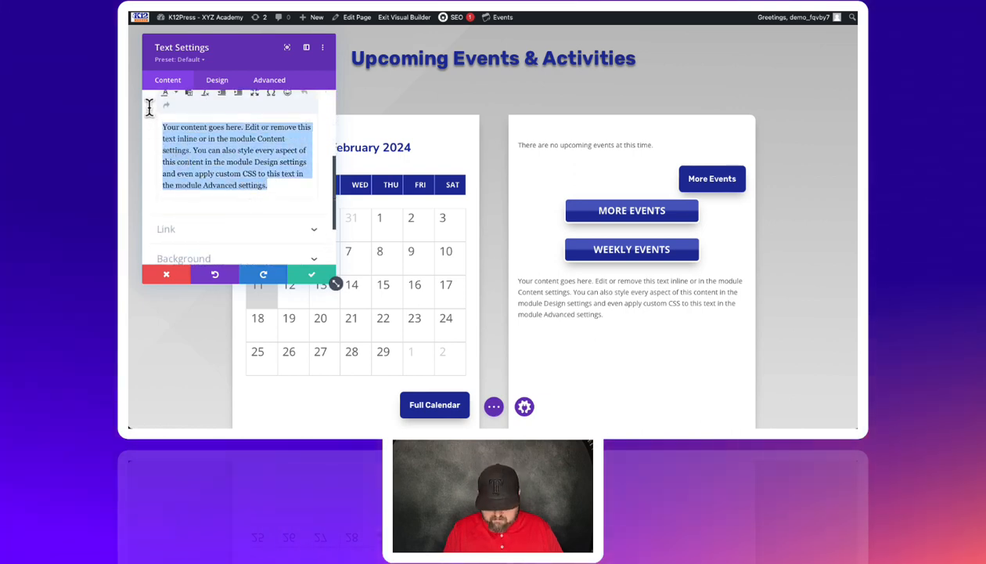
type("More Even")
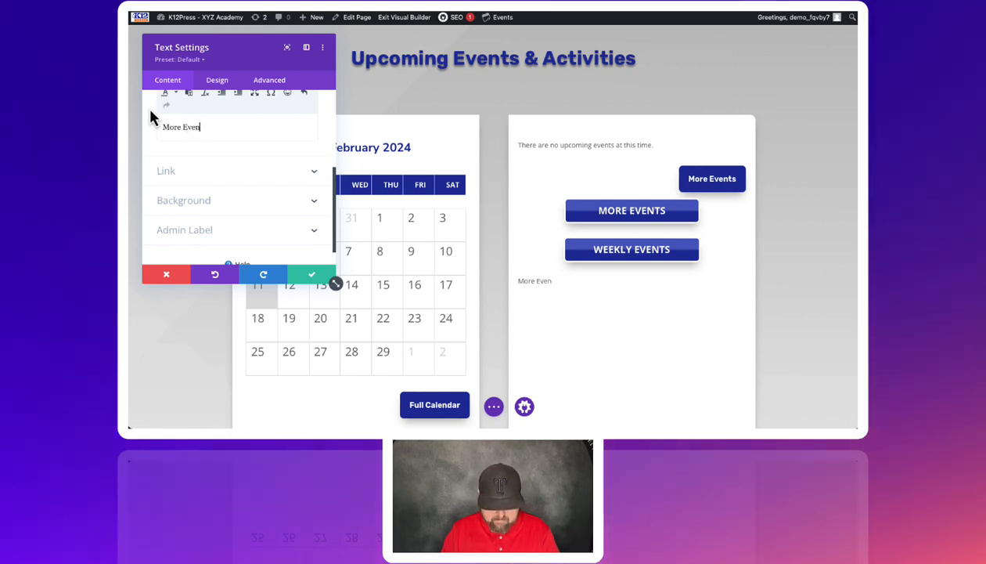
type("ts")
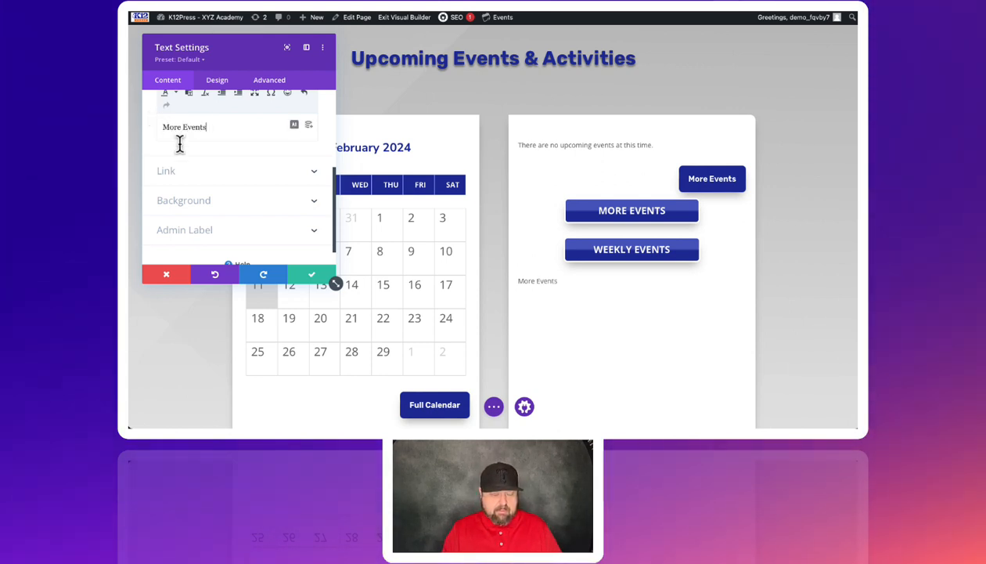
Step: Give the new text module a dark royal-blue background from the global color palette, matching the existing buttons
left_click(193, 202)
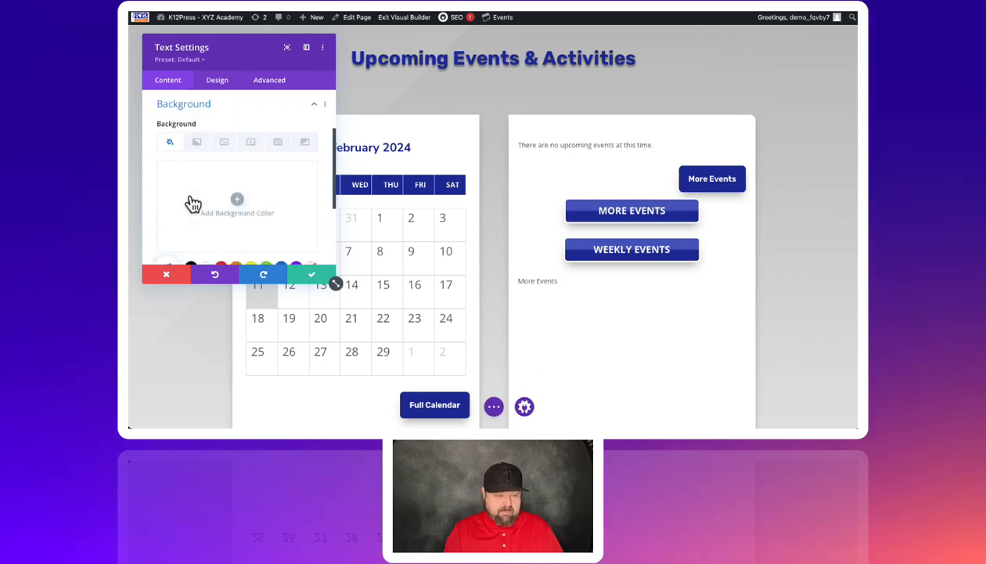
left_click(212, 176)
scroll(243, 200, "down", 1)
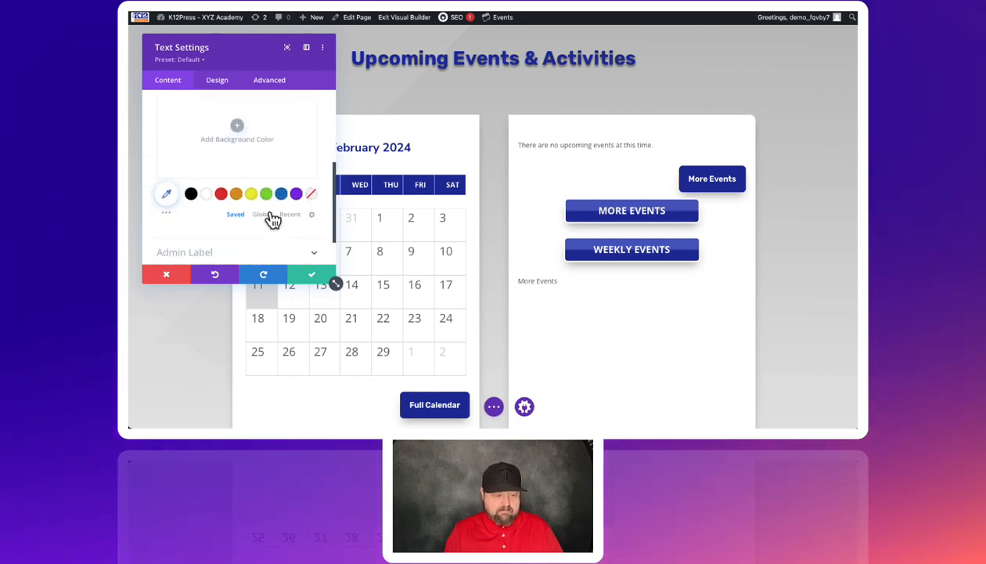
left_click(266, 214)
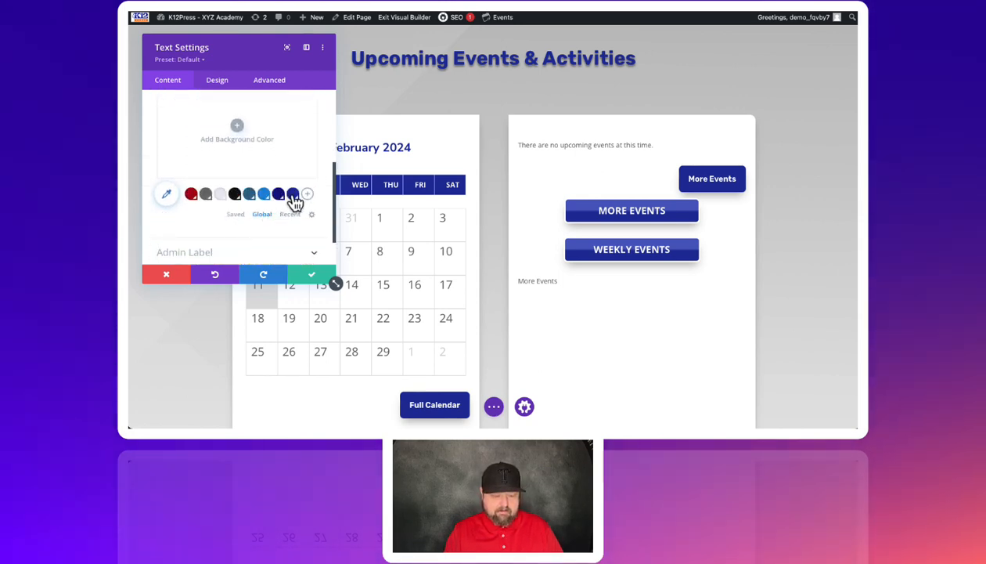
left_click(293, 196)
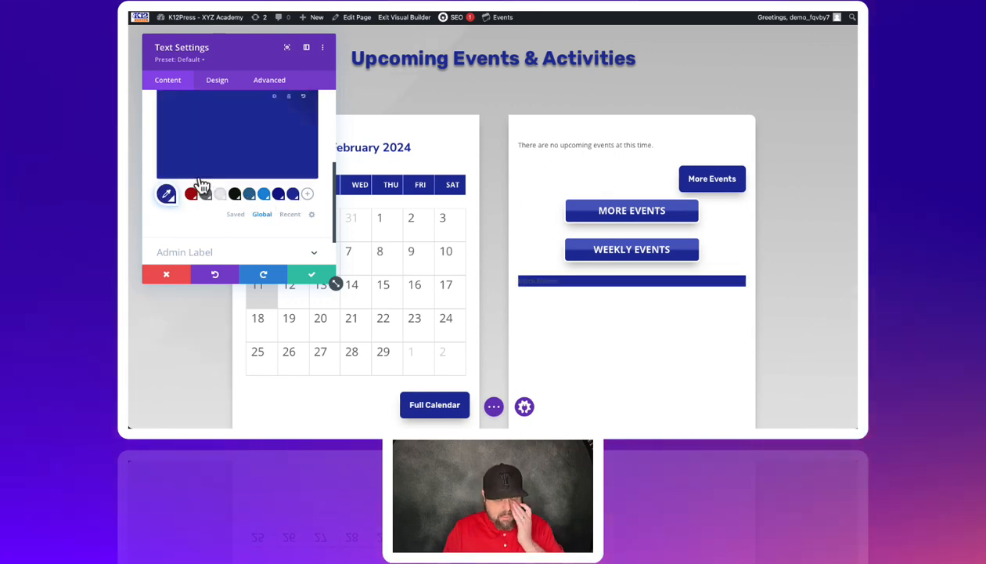
Step: Style the module's body text as bold and white, with a text size of 22px
left_click(217, 81)
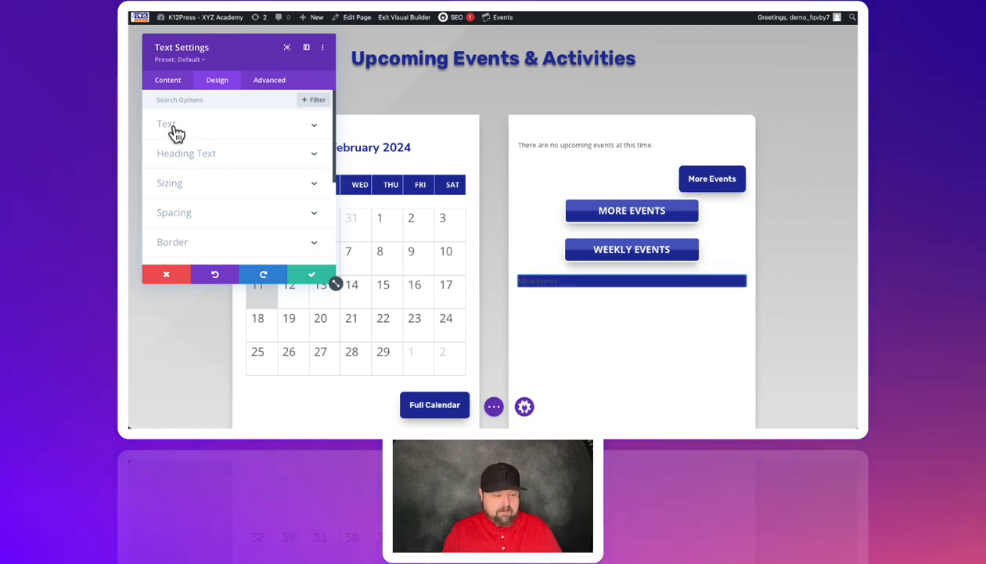
left_click(174, 131)
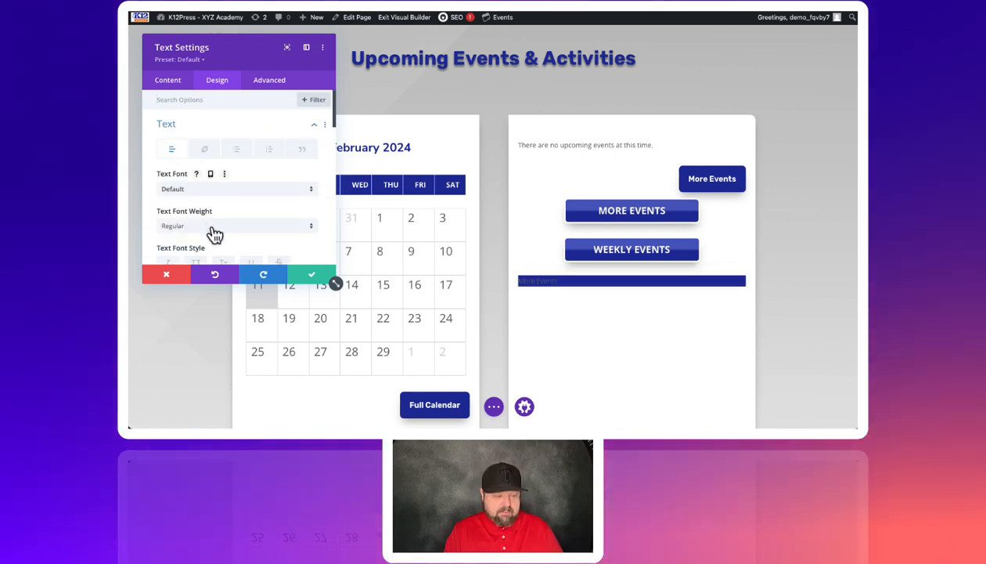
left_click(213, 227)
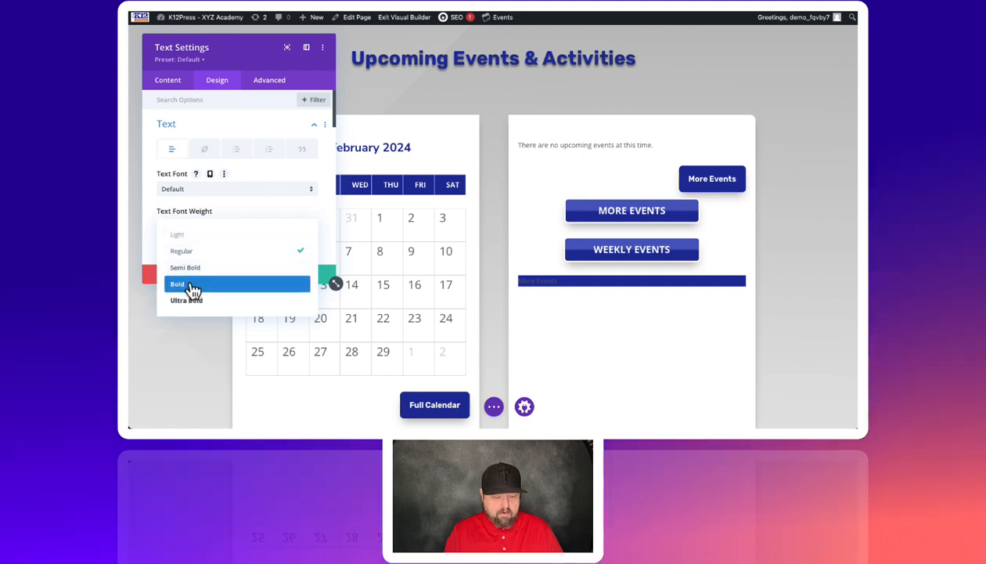
left_click(192, 285)
scroll(232, 196, "down", 1)
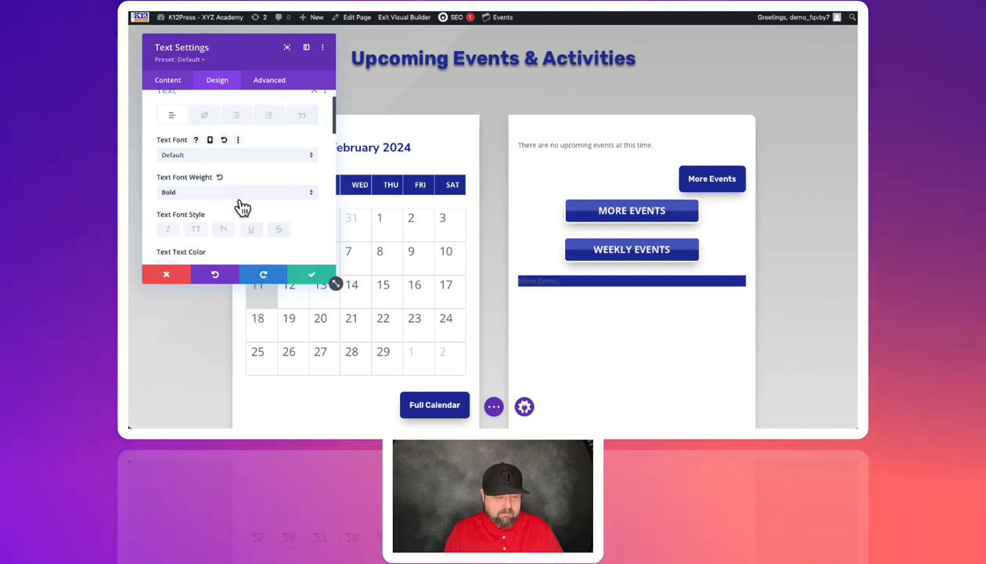
scroll(235, 205, "down", 4)
left_click(207, 165)
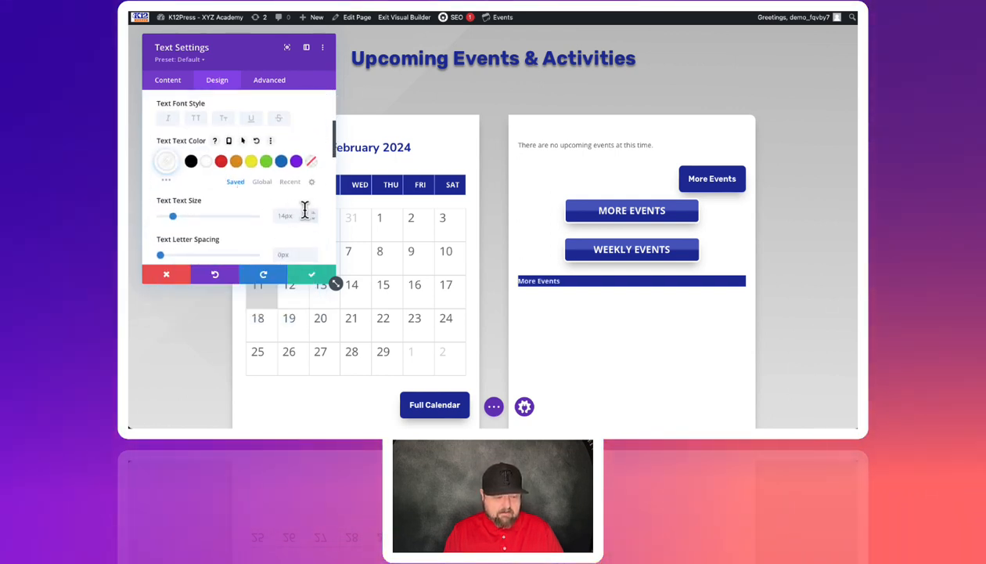
left_click(314, 216)
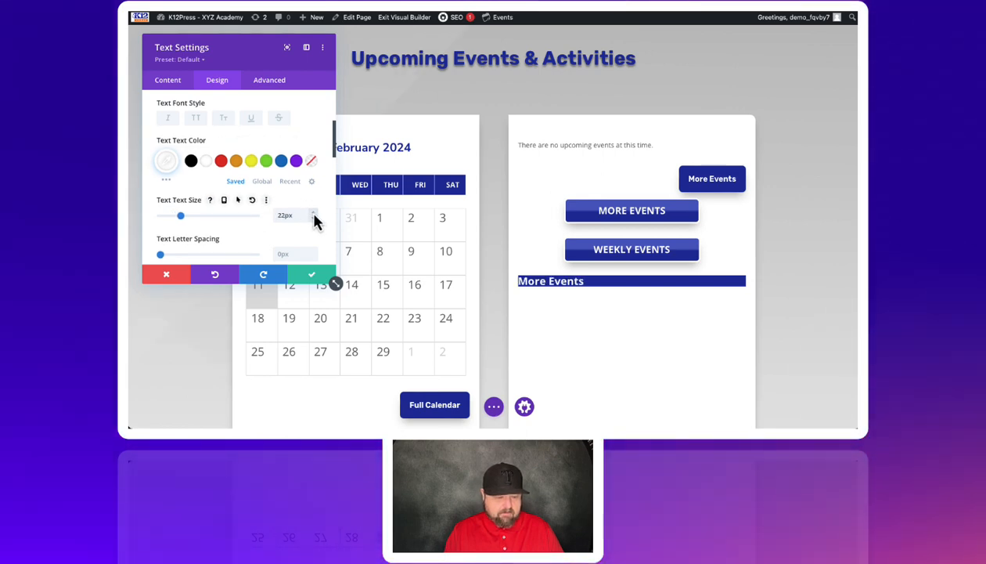
Step: Center-align the text inside the new More Events text module
scroll(253, 205, "up", 2)
scroll(253, 205, "up", 2)
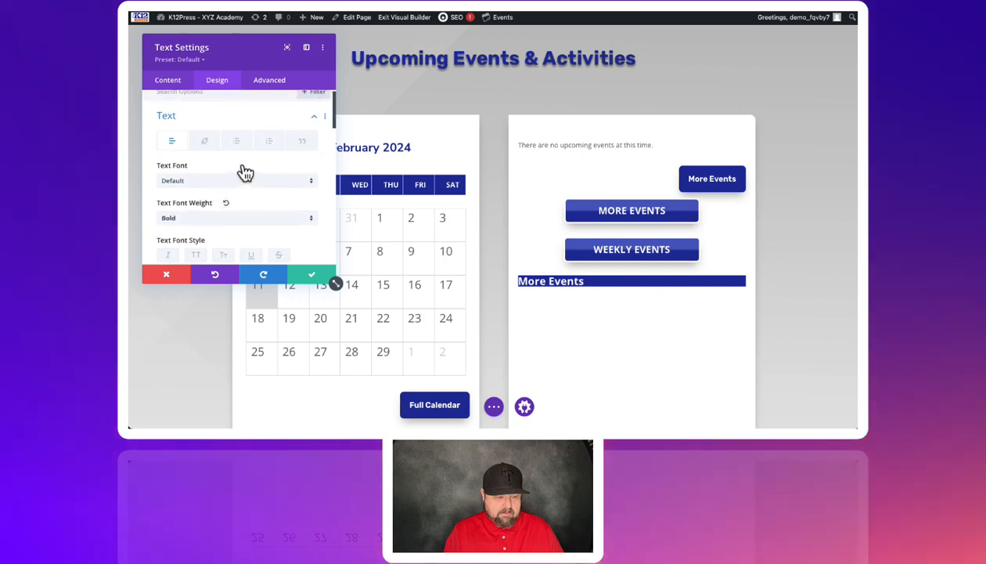
scroll(229, 171, "down", 10)
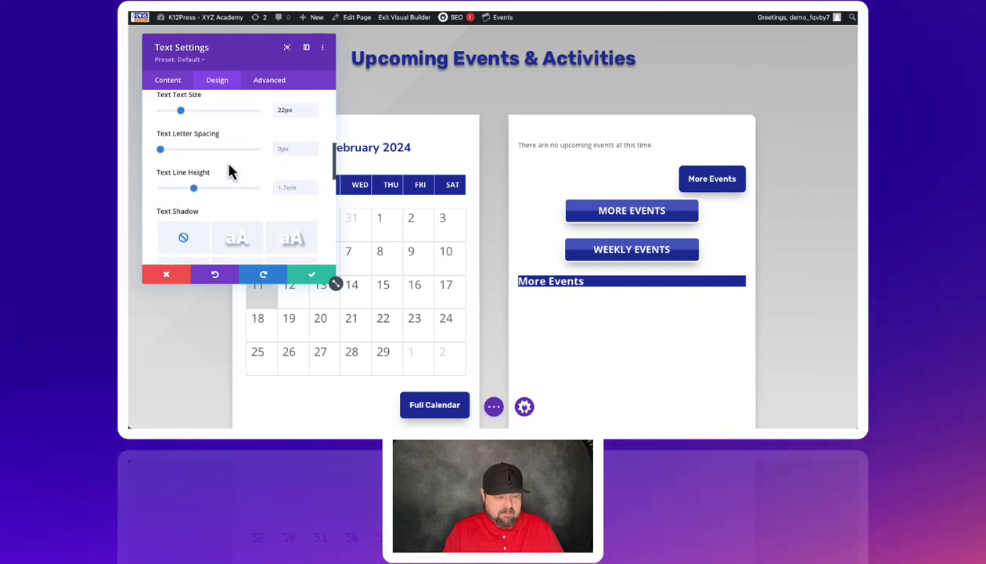
scroll(230, 170, "down", 1)
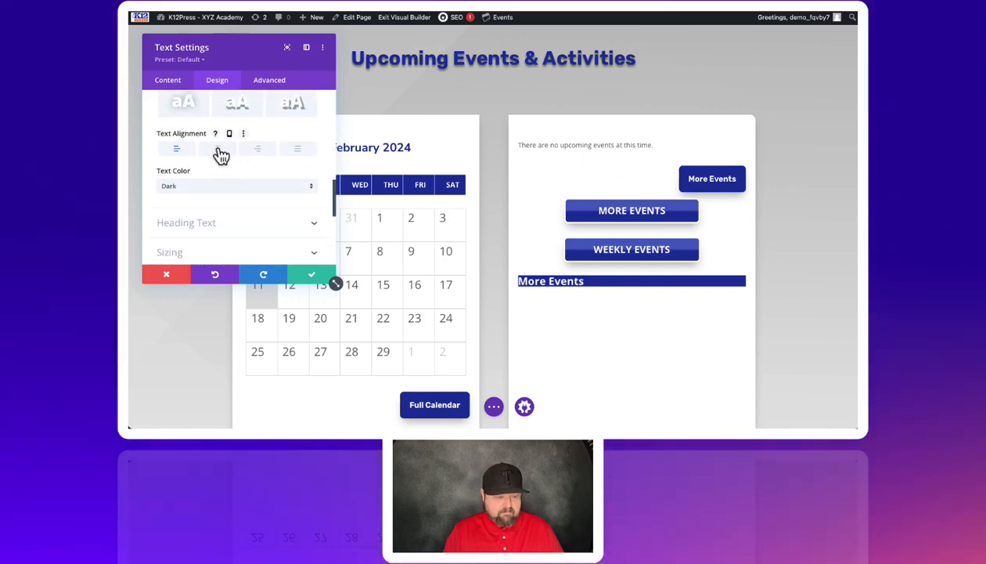
left_click(218, 149)
Step: Set the text module's top padding to 16px and link it with the bottom padding so both match
scroll(226, 188, "down", 3)
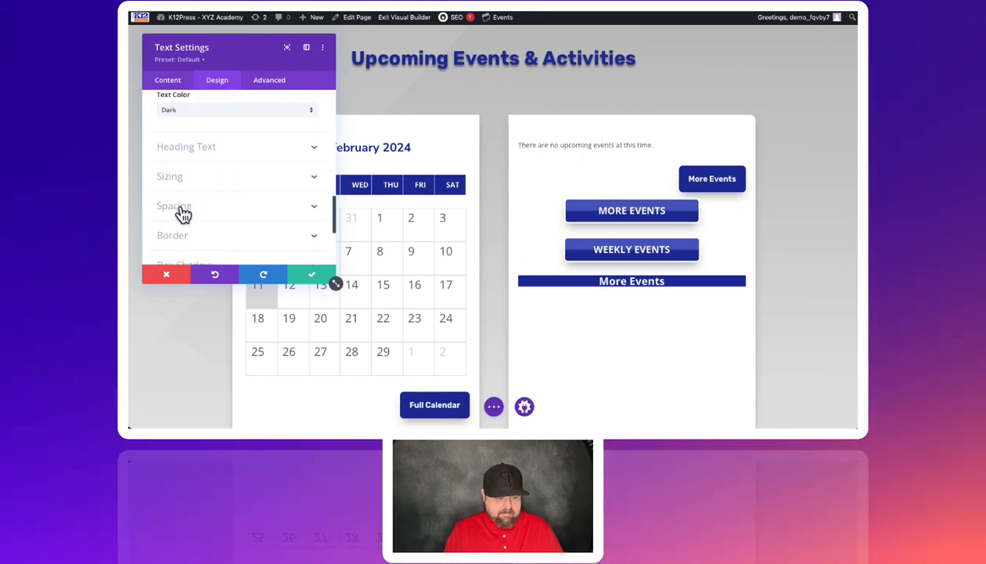
left_click(181, 207)
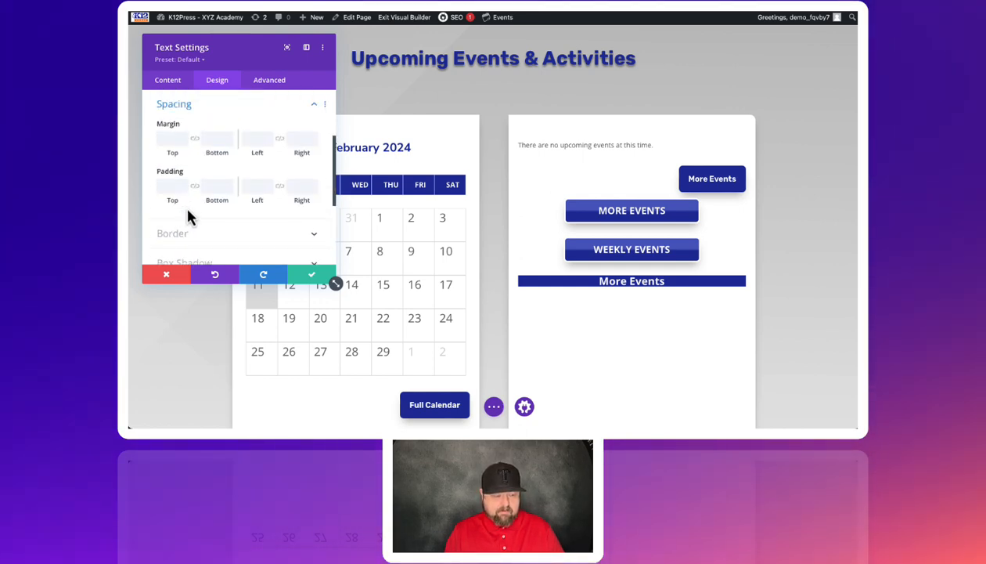
left_click(185, 184)
left_click(185, 184)
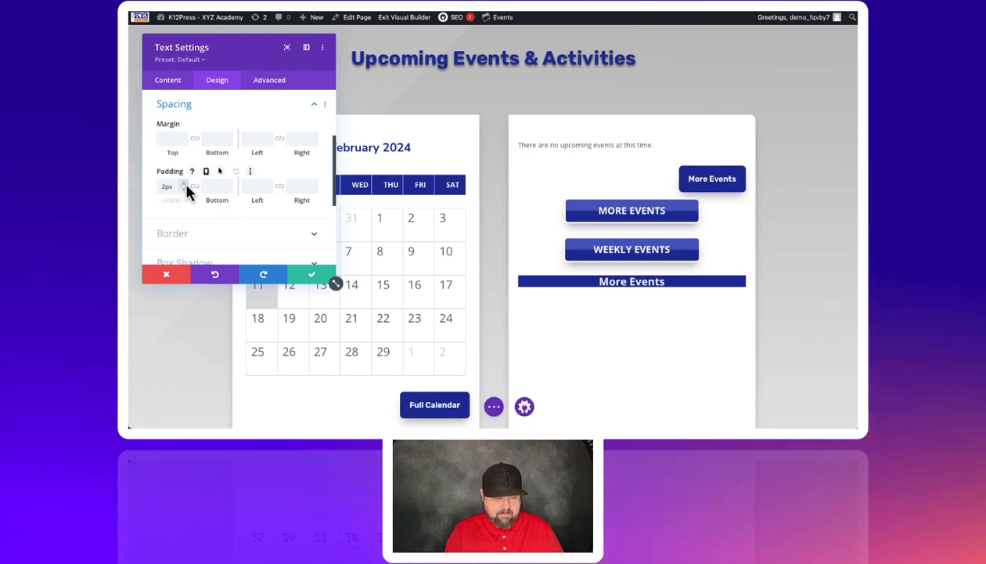
left_click(185, 185)
left_click(186, 186)
left_click(186, 186)
left_click(186, 185)
left_click(186, 186)
left_click(185, 186)
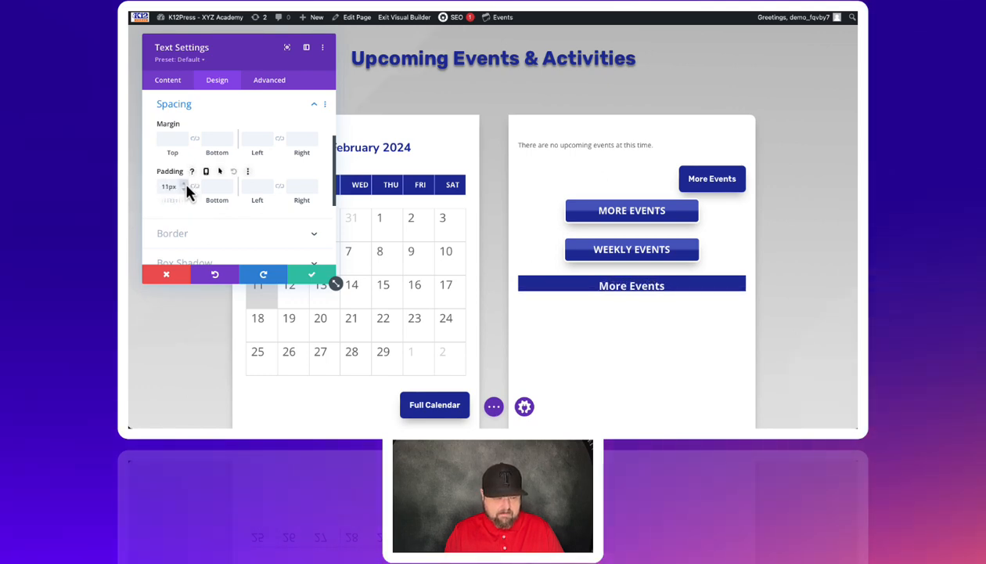
left_click(186, 185)
left_click(185, 186)
left_click(186, 186)
left_click(186, 186)
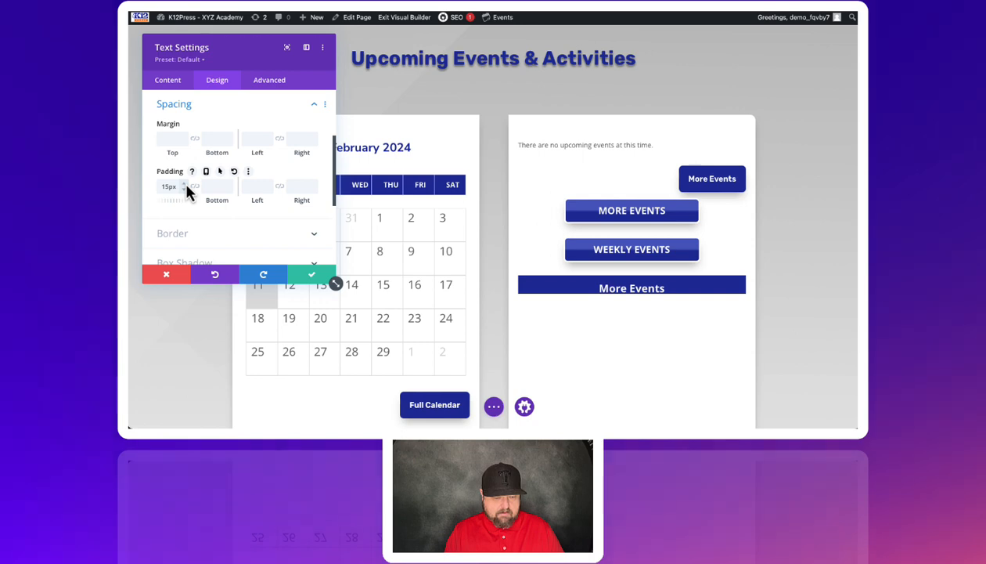
left_click(186, 186)
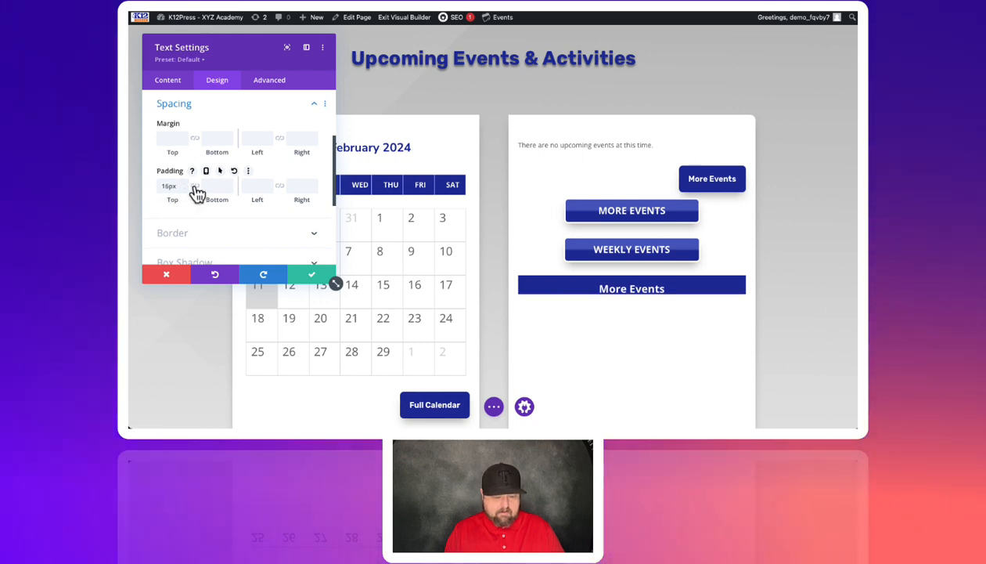
left_click(195, 187)
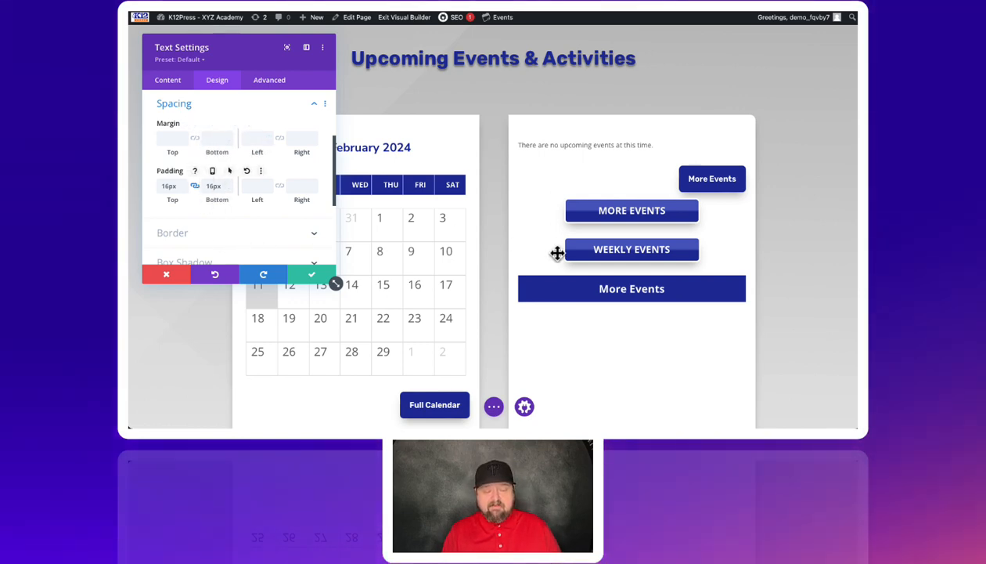
Step: Give the text module 8px rounded corners on all sides and a 3px white border
scroll(259, 209, "down", 2)
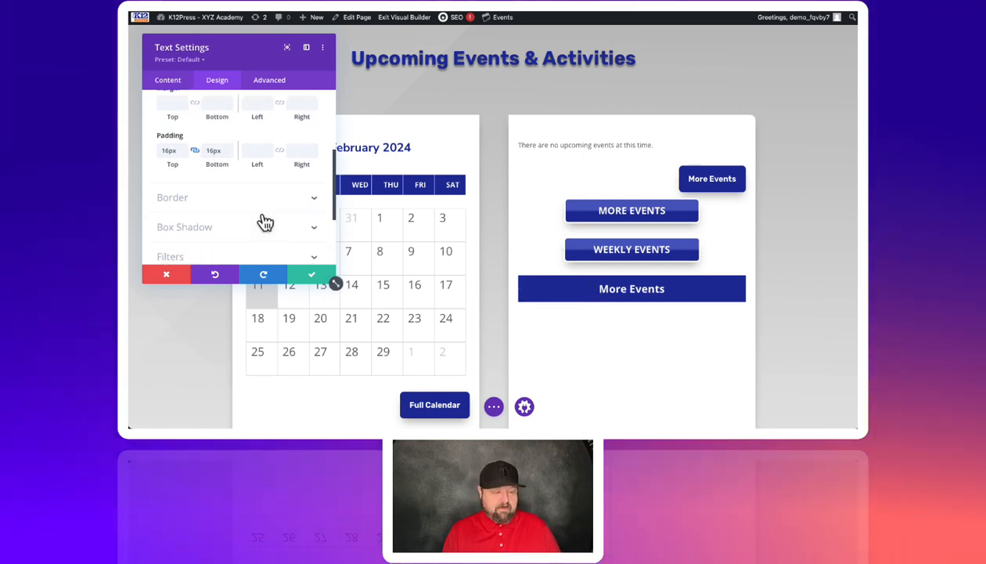
left_click(199, 186)
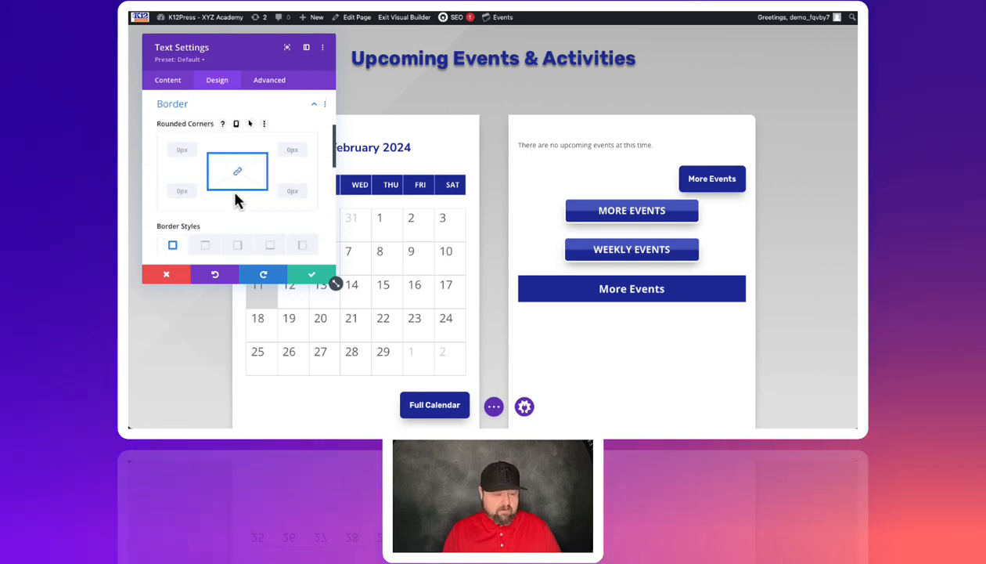
scroll(236, 198, "down", 1)
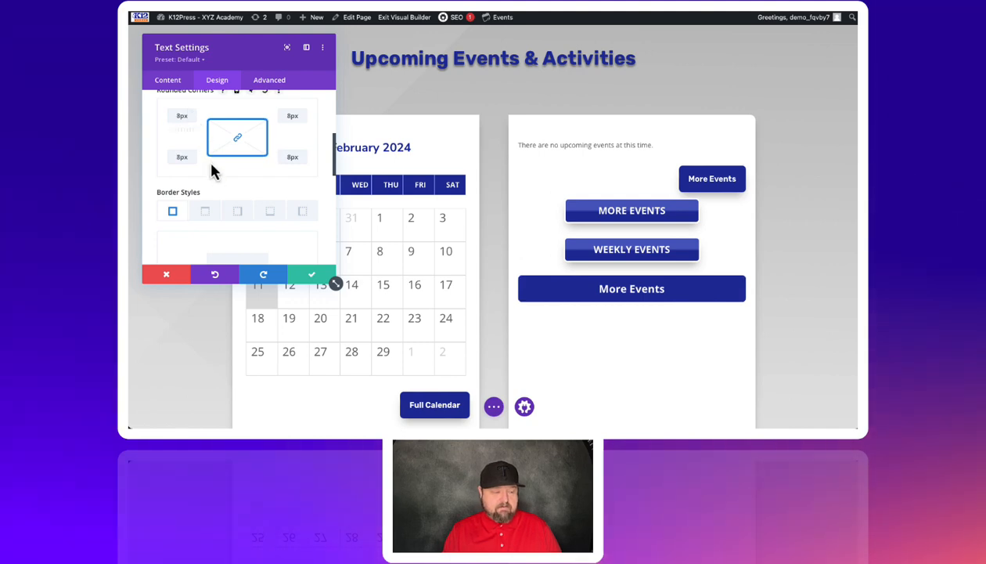
scroll(212, 163, "down", 3)
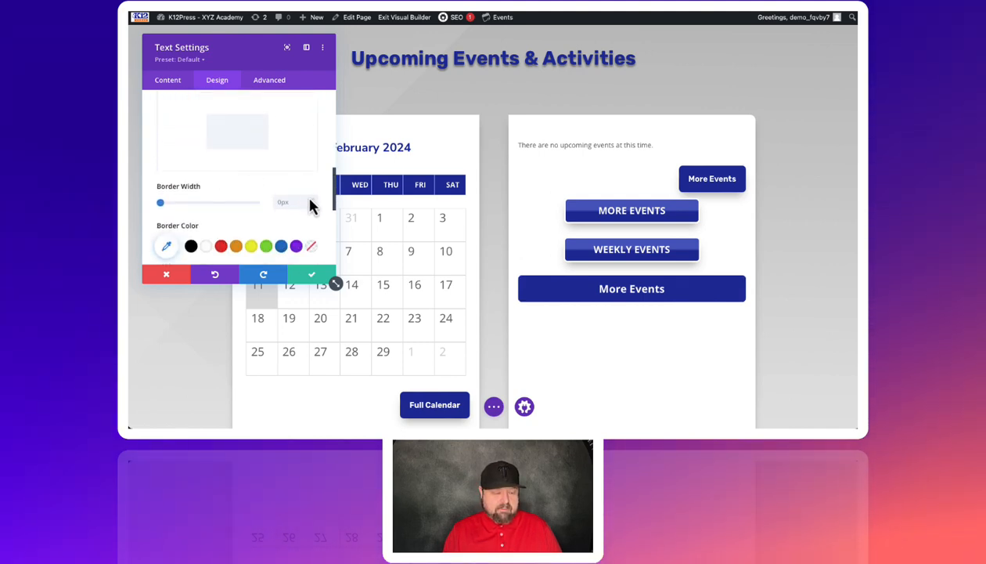
left_click(314, 200)
left_click(315, 200)
left_click(314, 201)
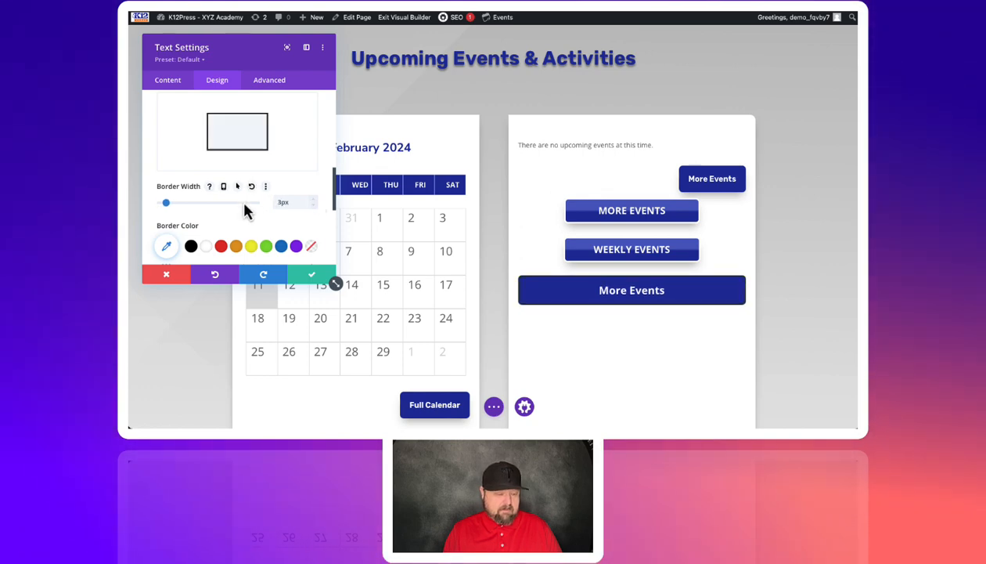
left_click(206, 246)
Step: Apply the box shadow preset that casts a soft shadow directly beneath the text module
scroll(227, 215, "down", 2)
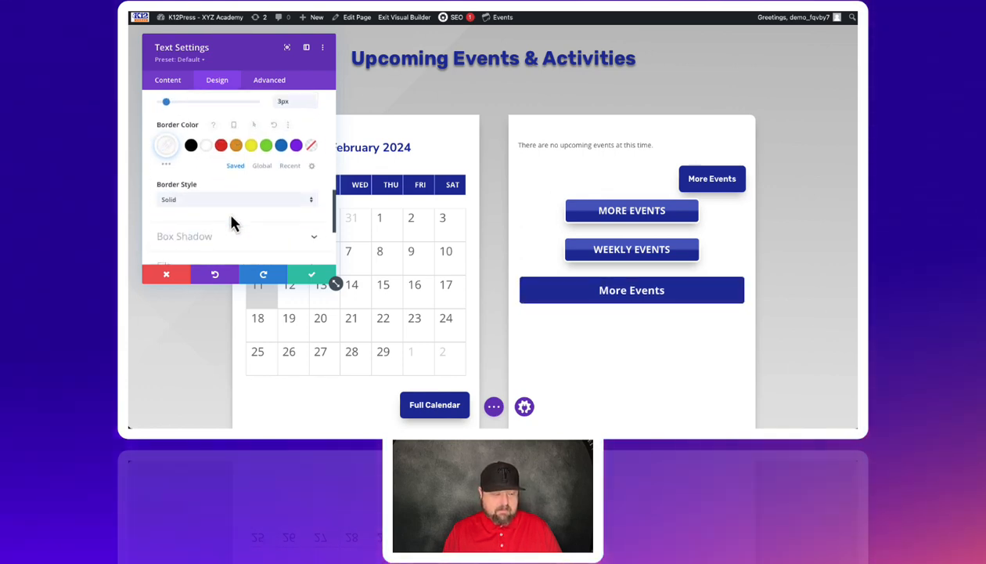
scroll(231, 223, "down", 2)
left_click(193, 147)
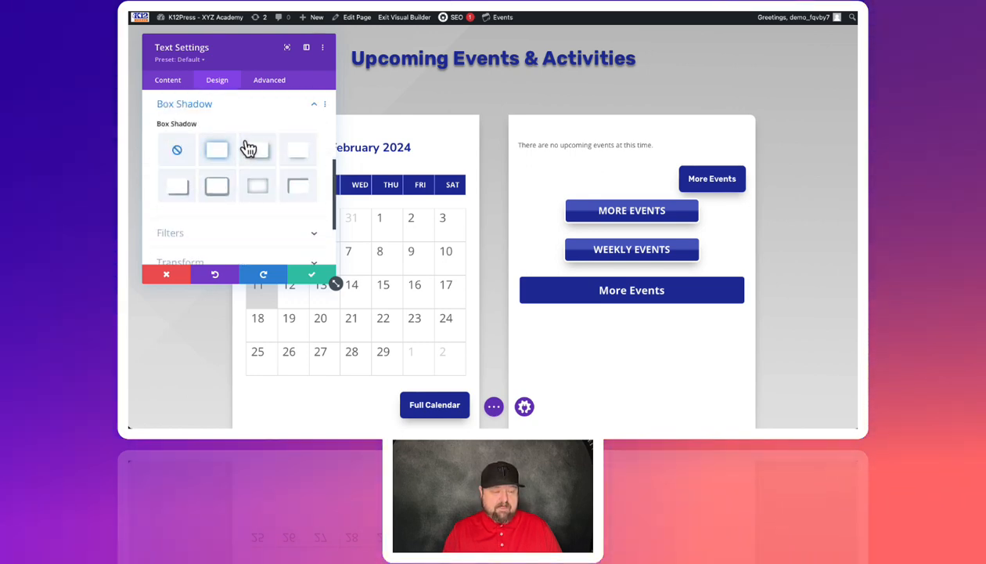
left_click(289, 156)
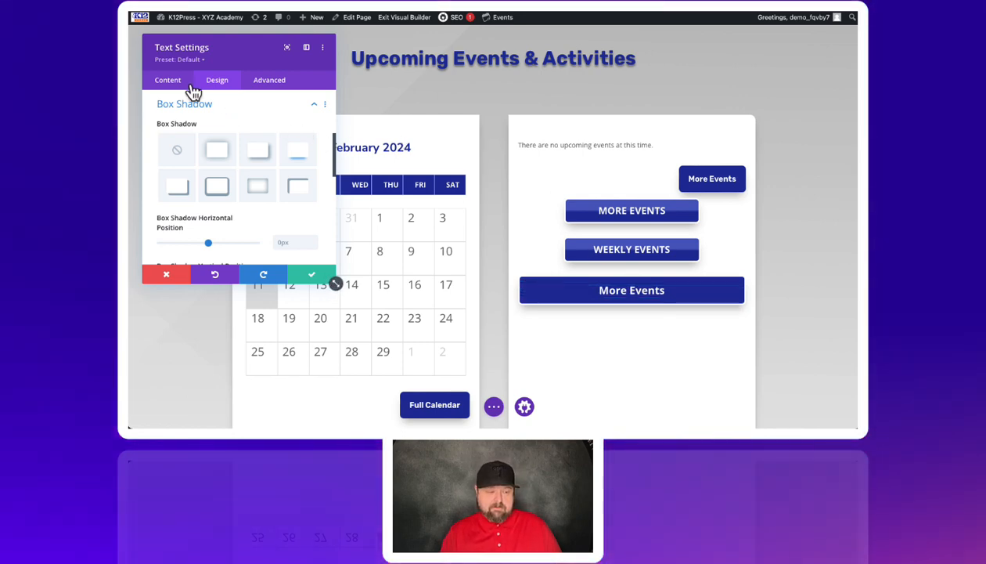
Step: Bring up the text module's link URL setting, leave it empty, and save the module
left_click(170, 82)
left_click(170, 153)
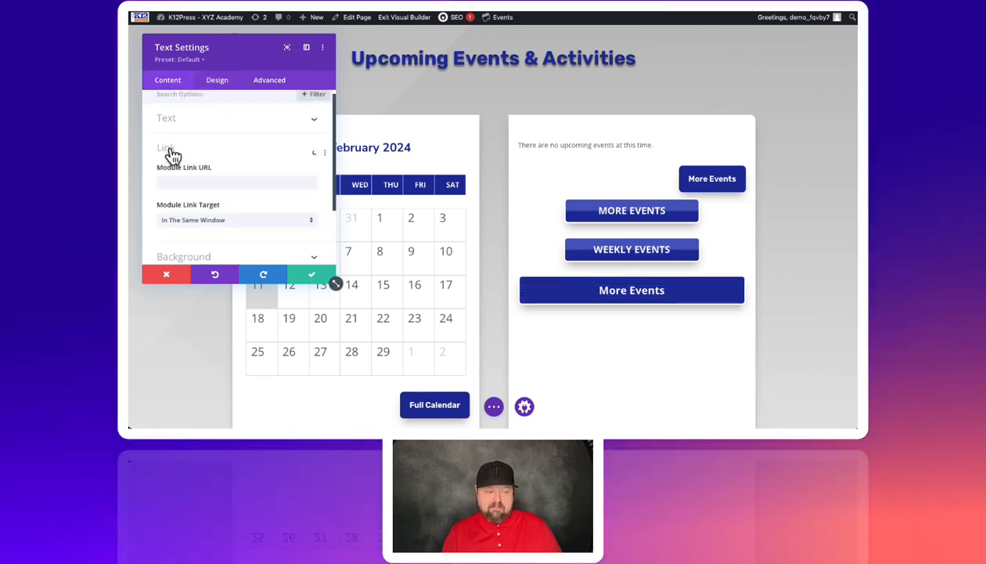
left_click(179, 138)
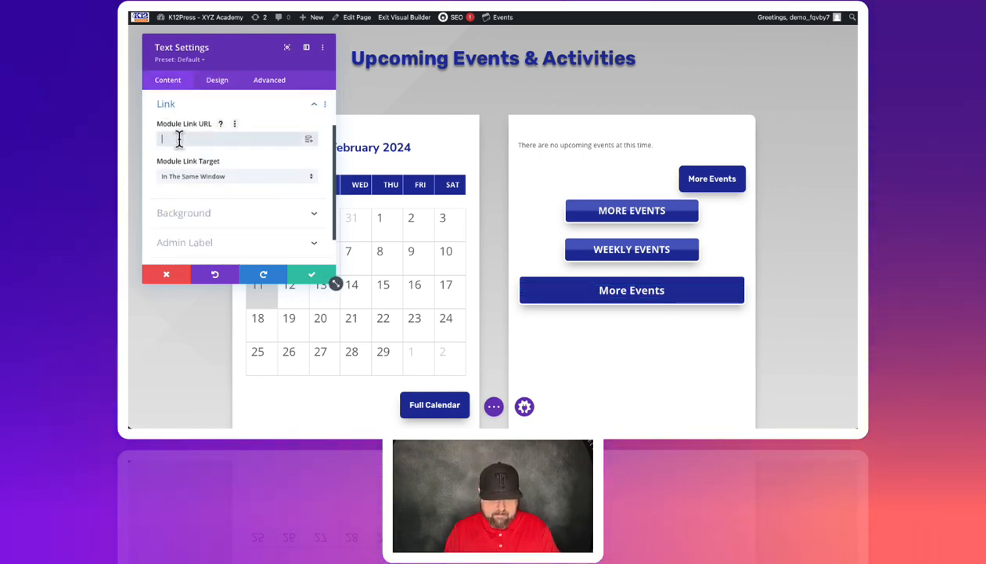
left_click(313, 279)
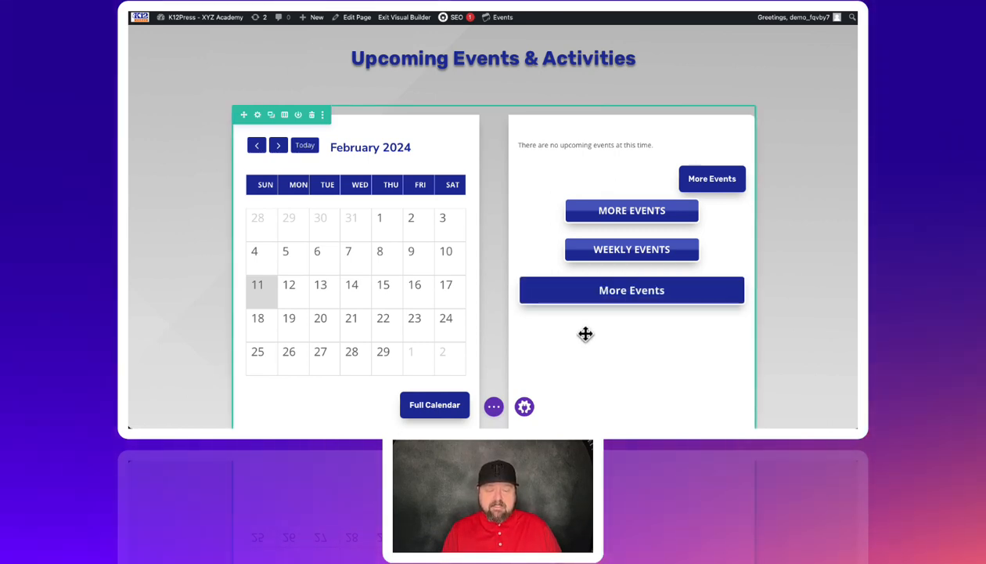
Step: Duplicate the styled More Events text module twice to make a stack of three full-width buttons
scroll(586, 333, "down", 1)
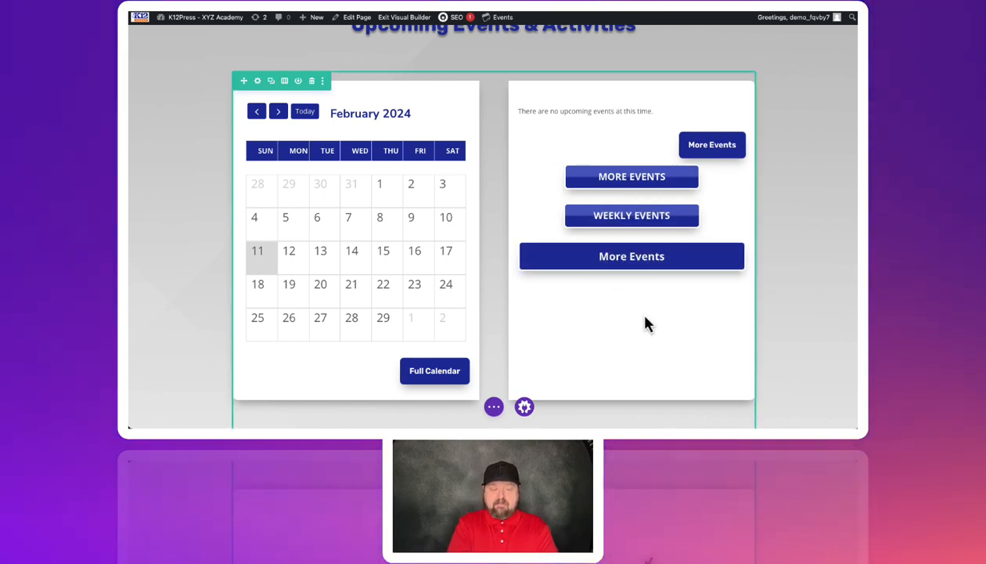
mouse_move(633, 264)
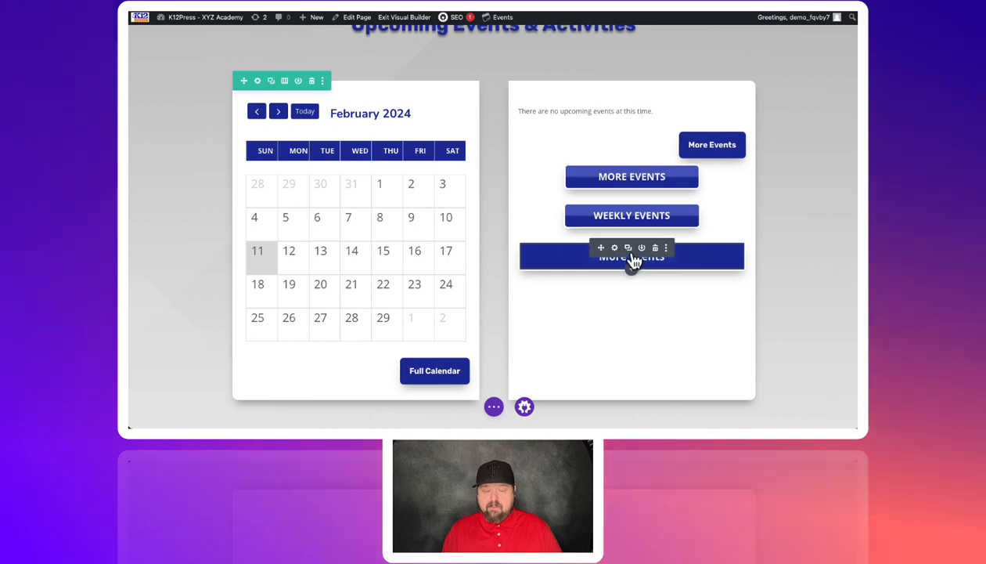
left_click(629, 249)
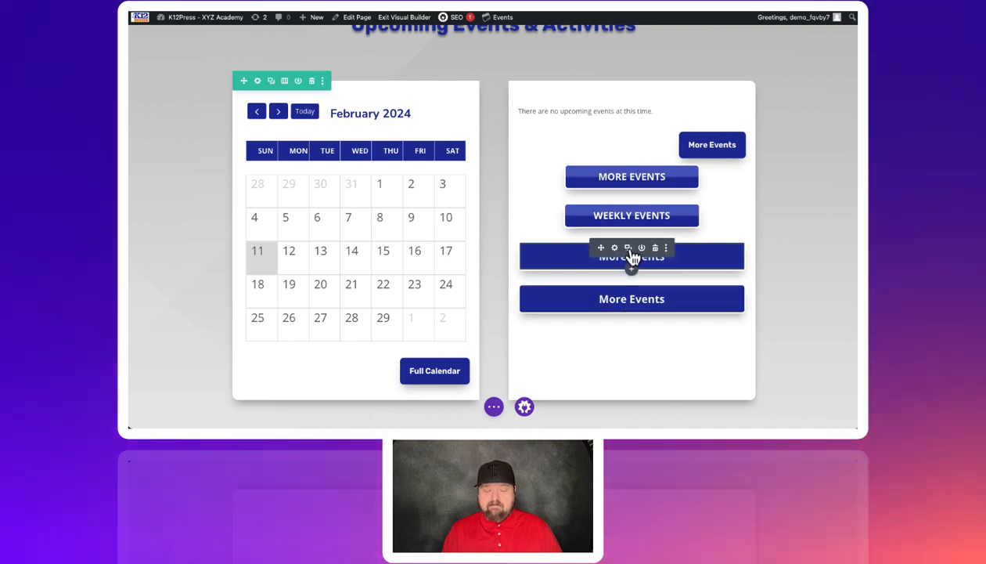
left_click(629, 250)
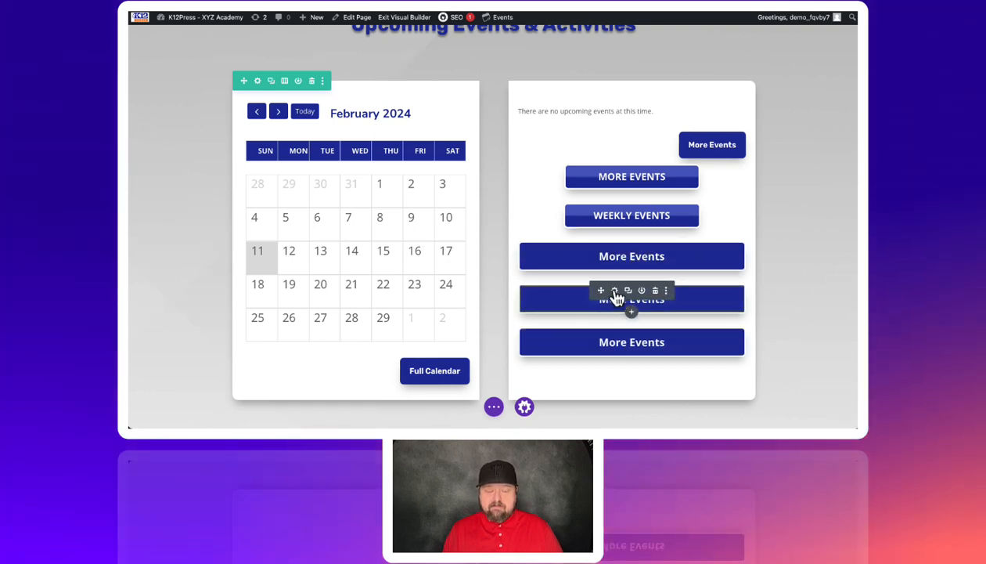
Step: Change the text of the middle full-width More Events button to Monthly Events
left_click(615, 290)
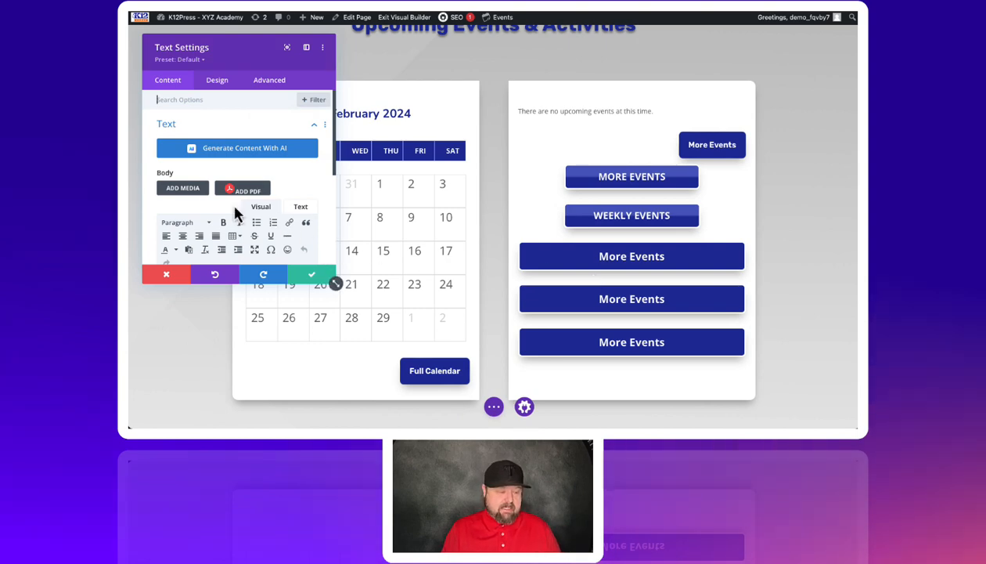
scroll(234, 209, "down", 2)
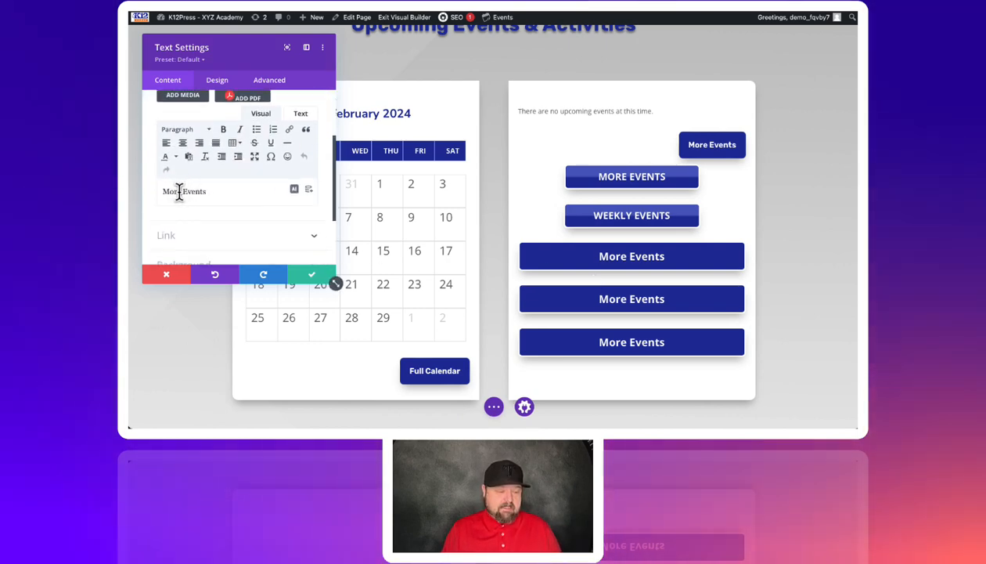
left_click(181, 193)
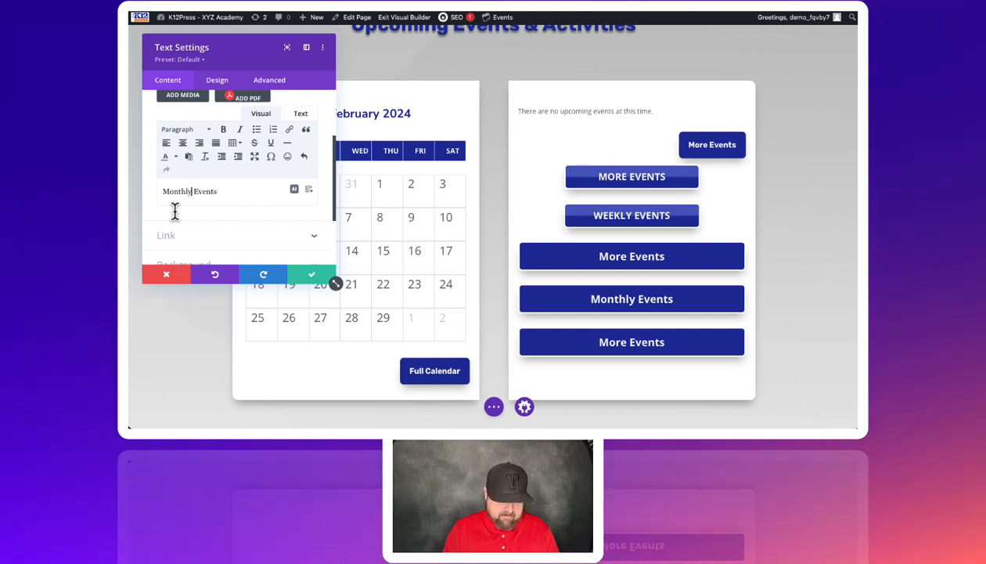
Step: Set the Monthly Events button's background to the saved orange #E09900 after trying green, and save the module
scroll(242, 247, "down", 1)
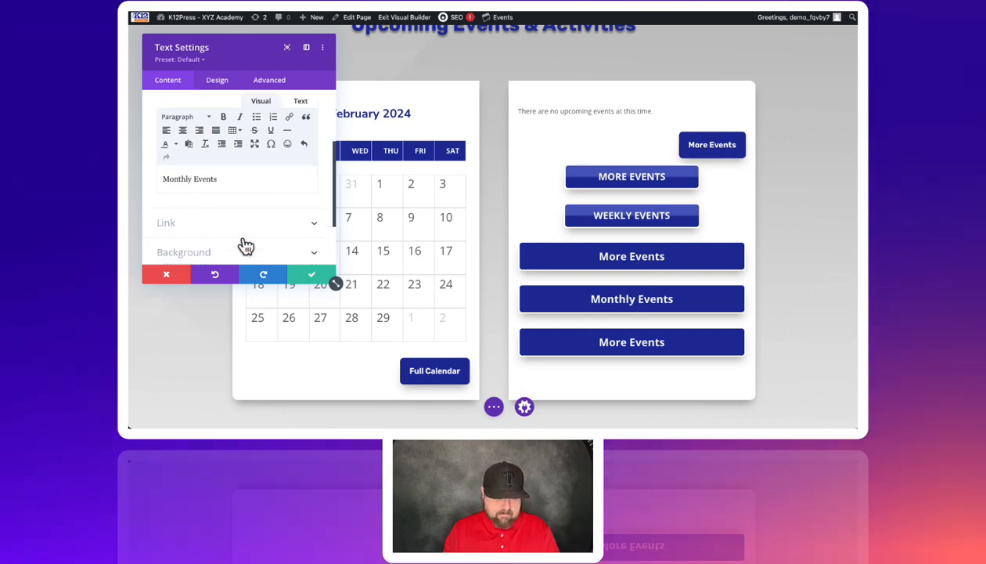
left_click(188, 222)
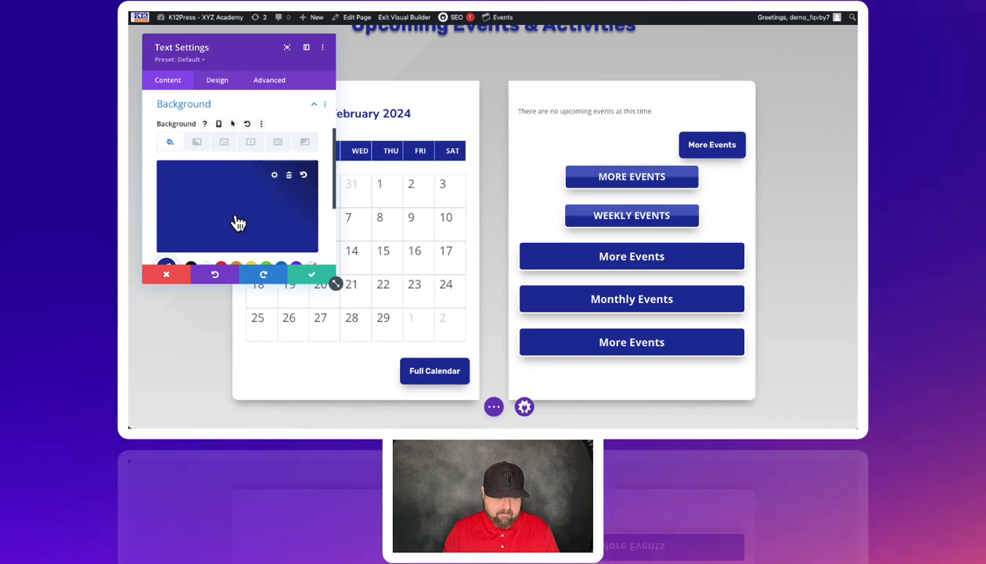
left_click(242, 222)
left_click(266, 238)
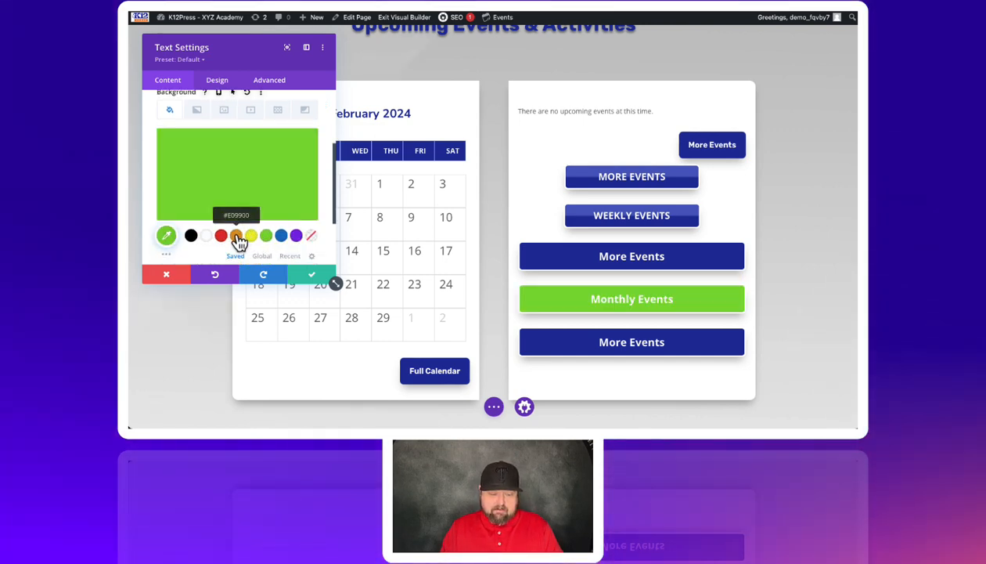
left_click(237, 237)
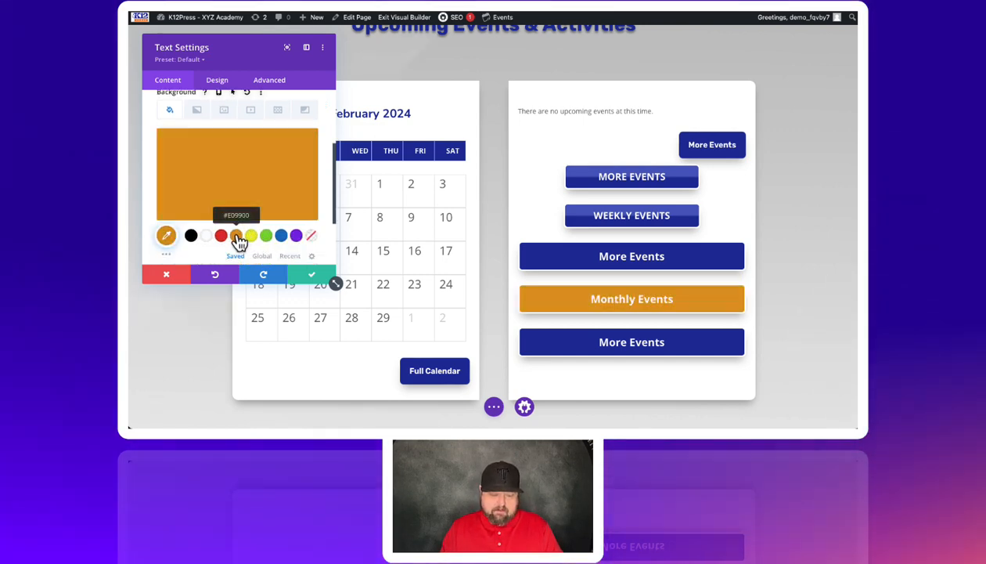
left_click(312, 280)
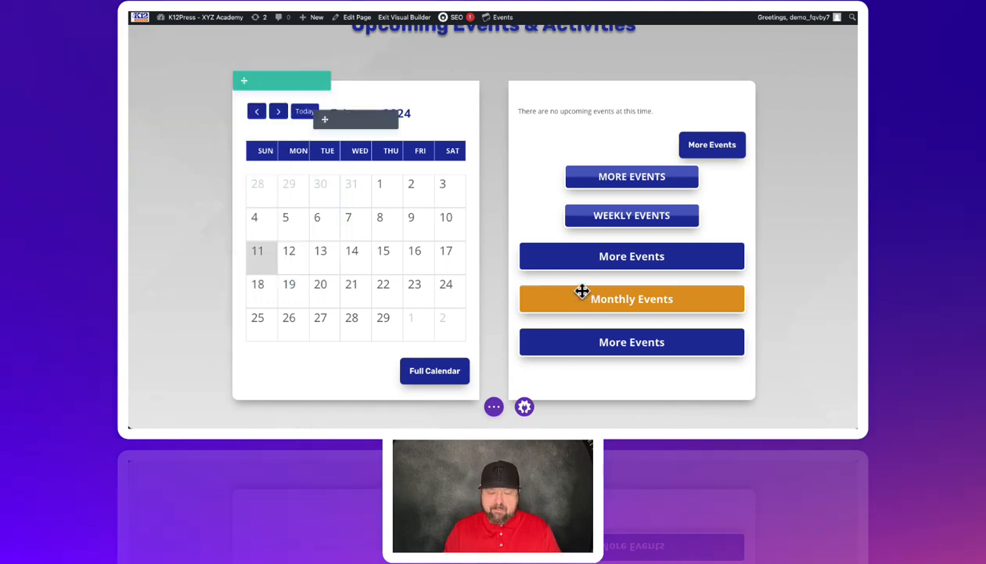